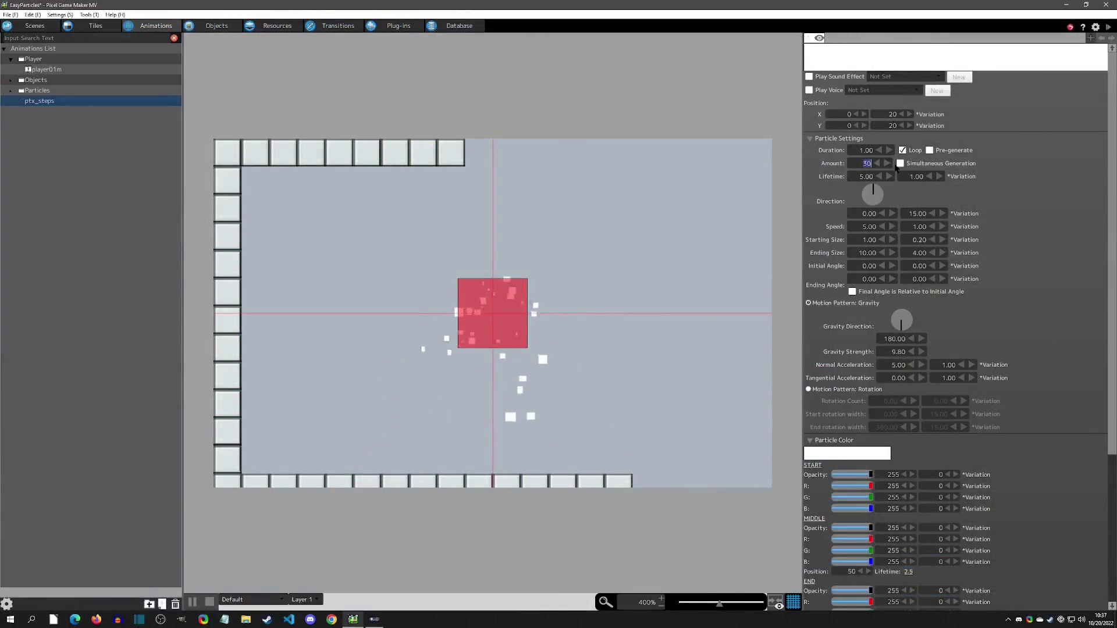
Step: Set the particle Amount to 150 and the emission Direction to 270
{"action": "type", "text": "150"}
{"action": "key", "text": "Return"}
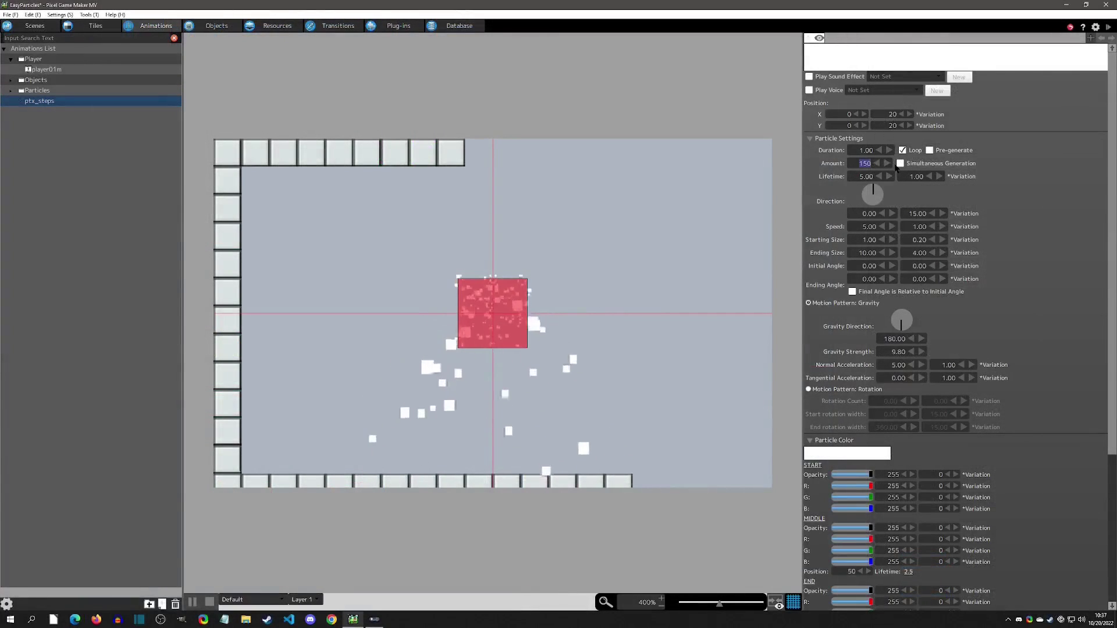
{"action": "left_click_drag", "start_coordinate": [858, 214], "coordinate": [890, 214]}
{"action": "type", "text": "270"}
{"action": "key", "text": "Return"}
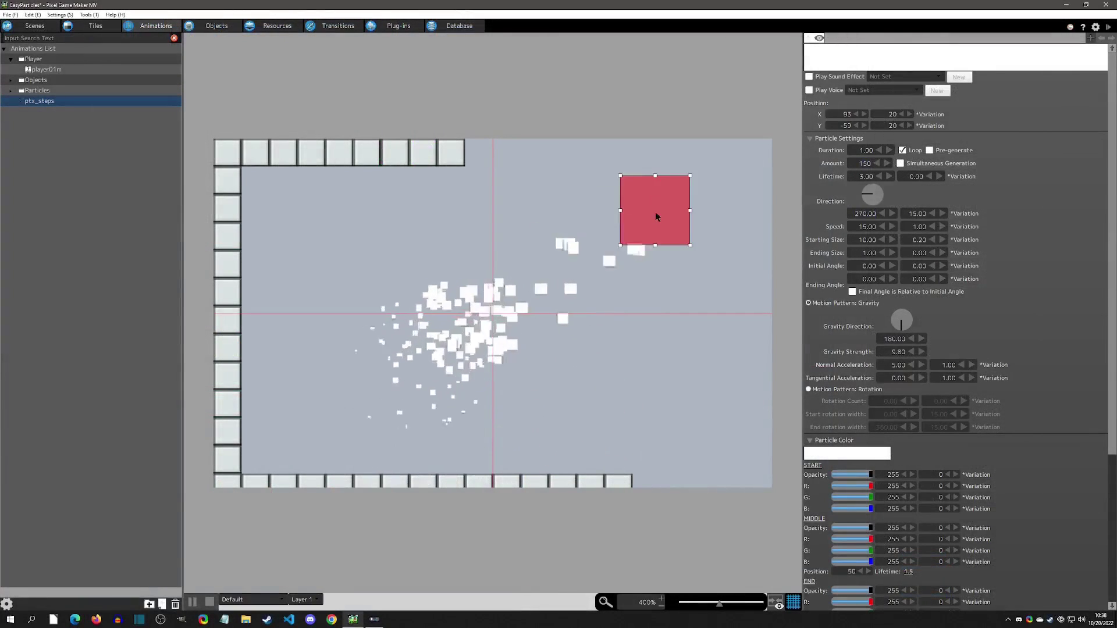
Step: Stretch the emitter area into a flat strip, shift it left, and set Starting Size 5
{"action": "left_click_drag", "start_coordinate": [621, 246], "coordinate": [324, 195]}
{"action": "left_click_drag", "start_coordinate": [415, 190], "coordinate": [492, 315]}
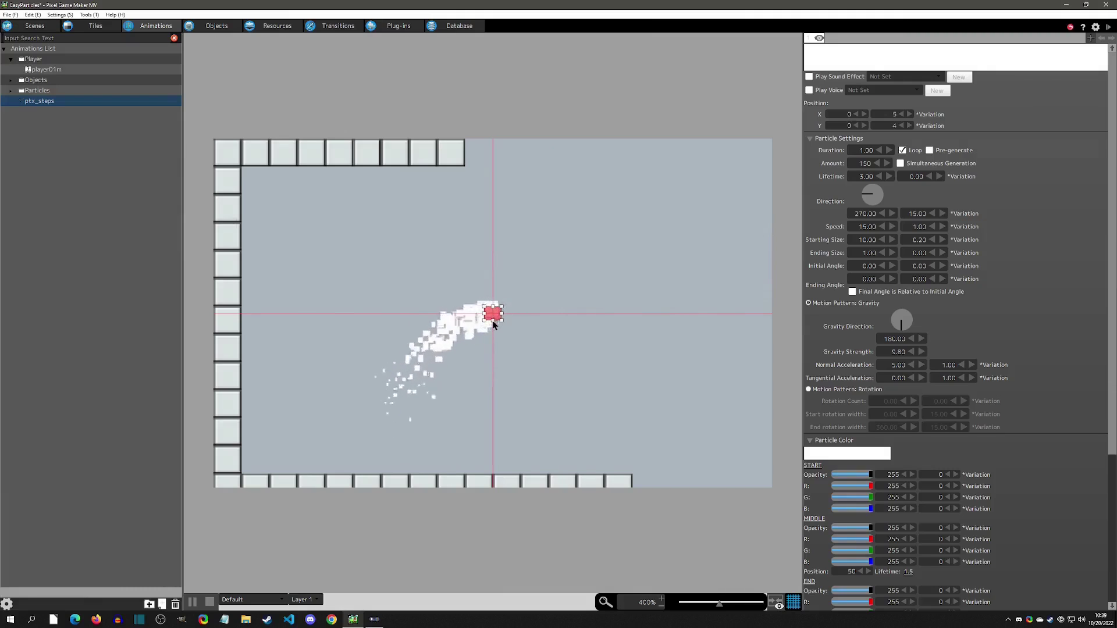
{"action": "type", "text": "5"}
{"action": "key", "text": "Return"}
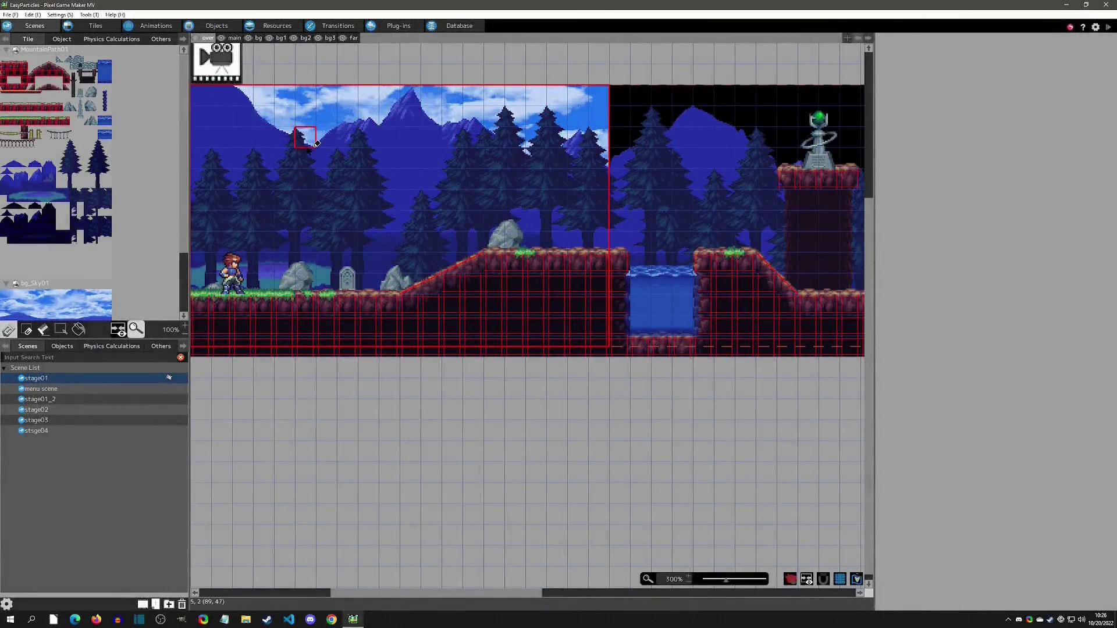
{"action": "left_click", "coordinate": [1108, 26]}
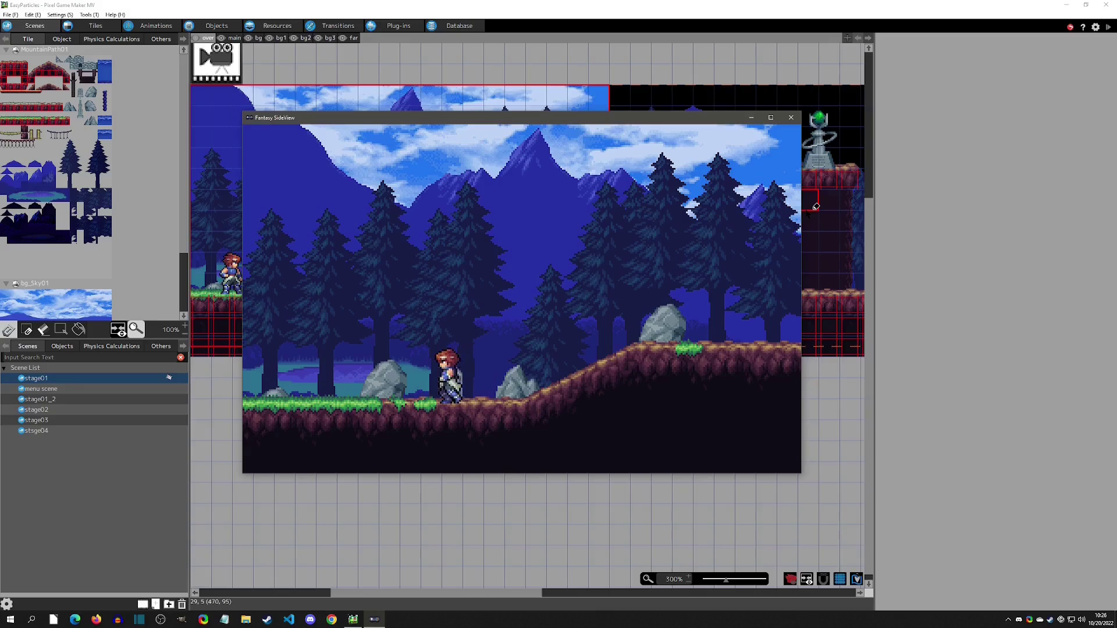
{"action": "left_click", "coordinate": [788, 118]}
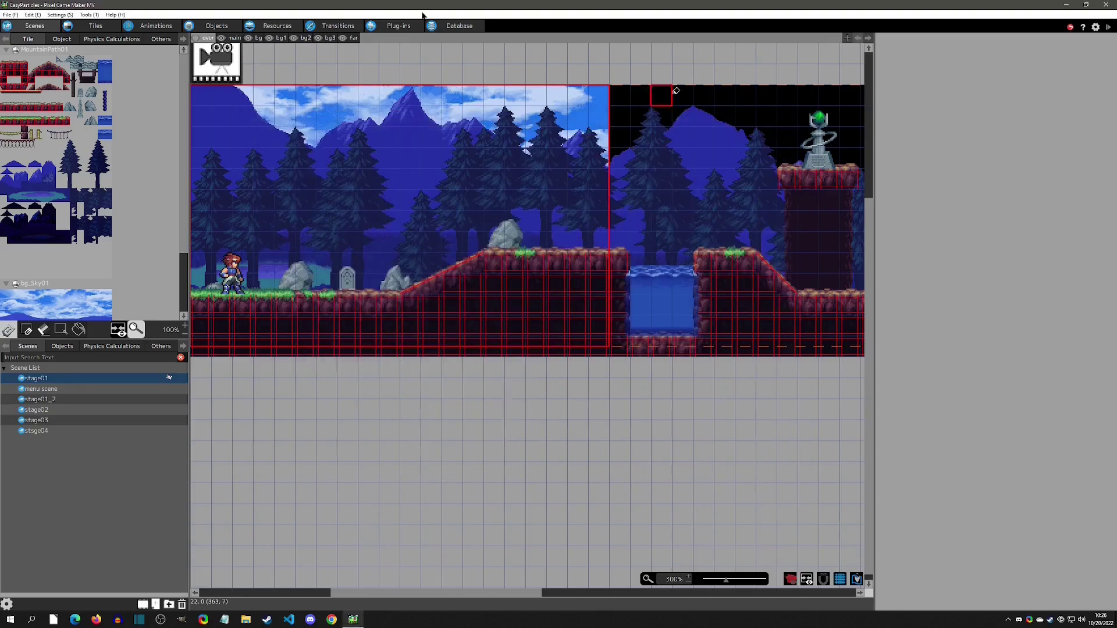
Step: In the Animations workspace, add a new animation named ptx_steps and choose Particle Animation
{"action": "left_click", "coordinate": [153, 28]}
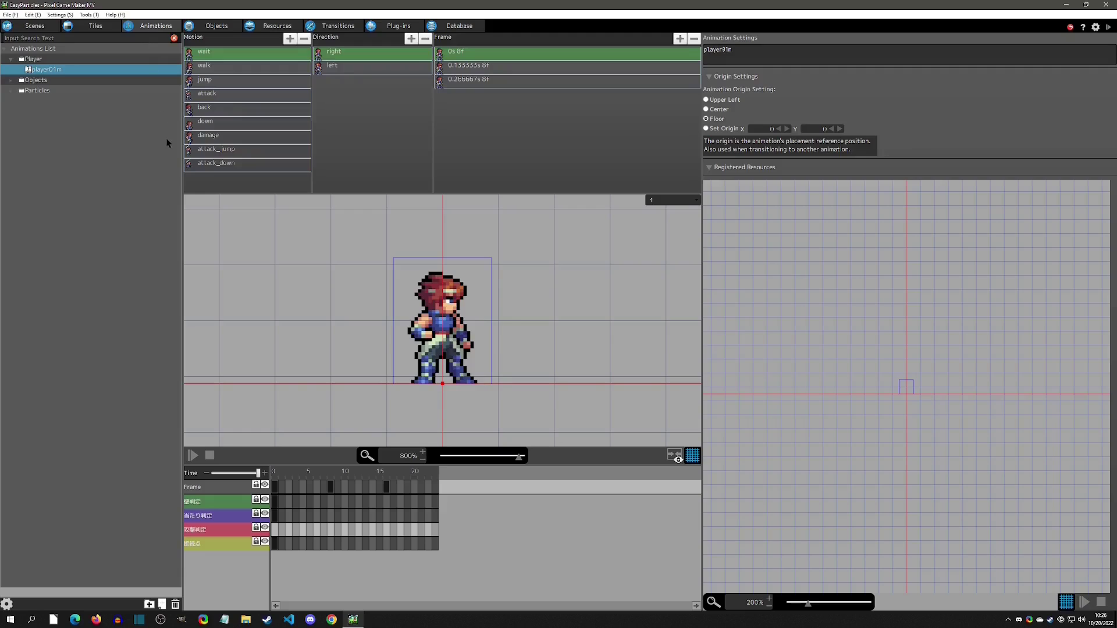
{"action": "right_click", "coordinate": [69, 143]}
{"action": "left_click", "coordinate": [10, 91]}
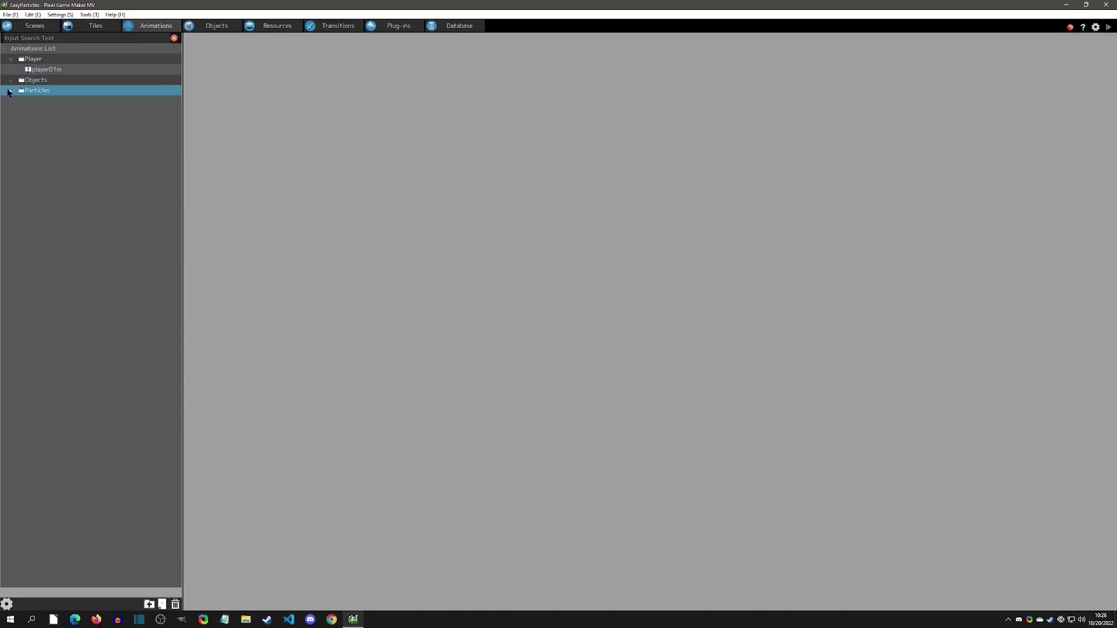
{"action": "left_click", "coordinate": [9, 91]}
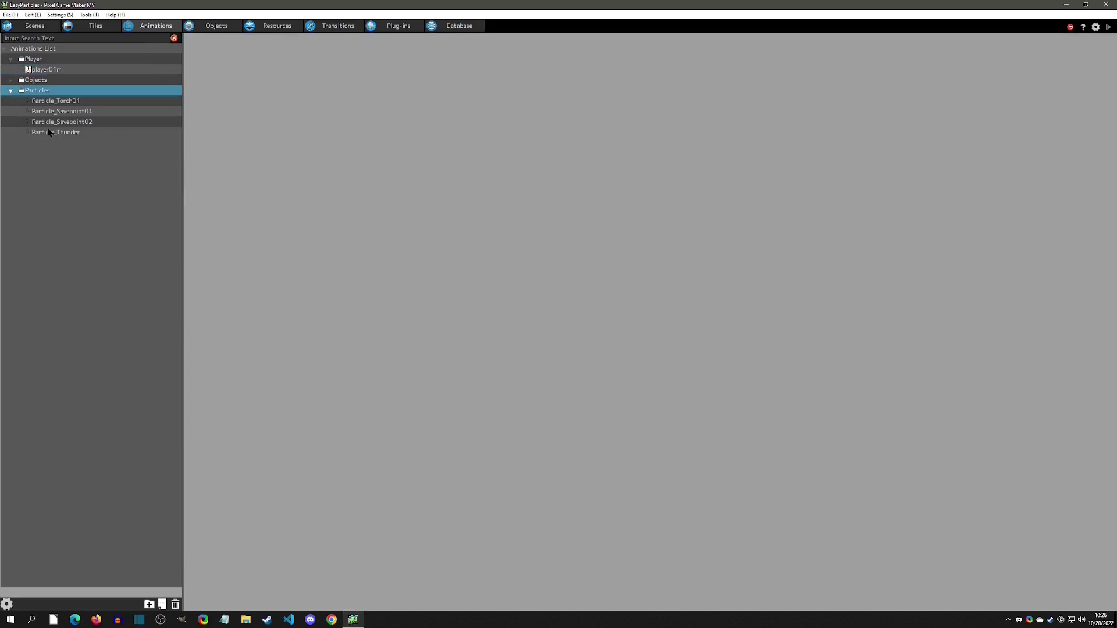
{"action": "left_click", "coordinate": [11, 90]}
{"action": "right_click", "coordinate": [40, 155]}
{"action": "left_click", "coordinate": [70, 174]}
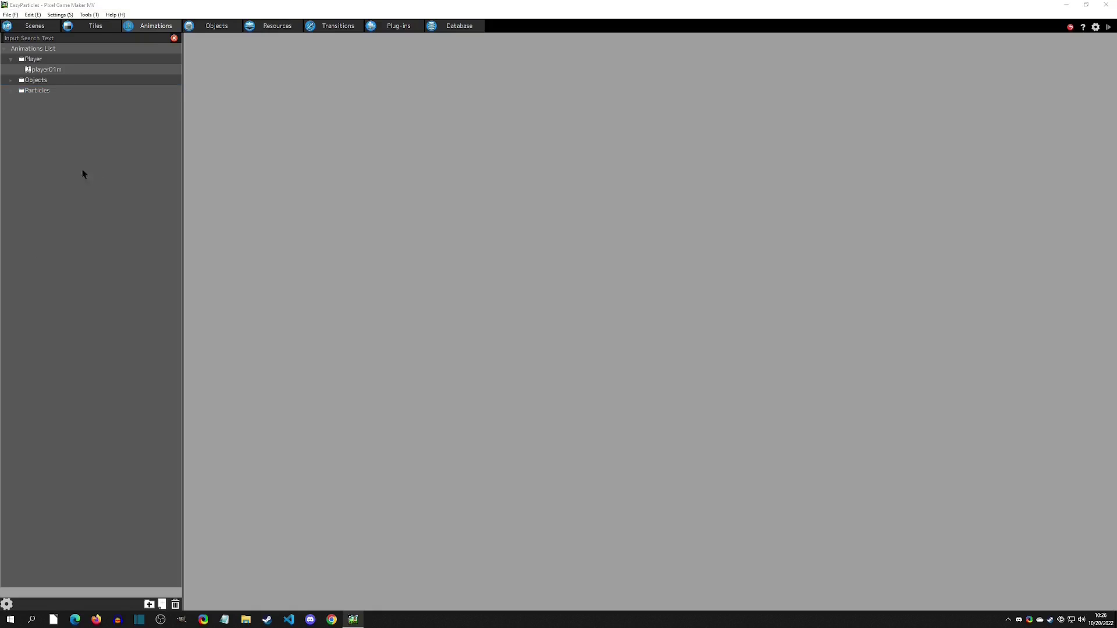
{"action": "left_click", "coordinate": [240, 213]}
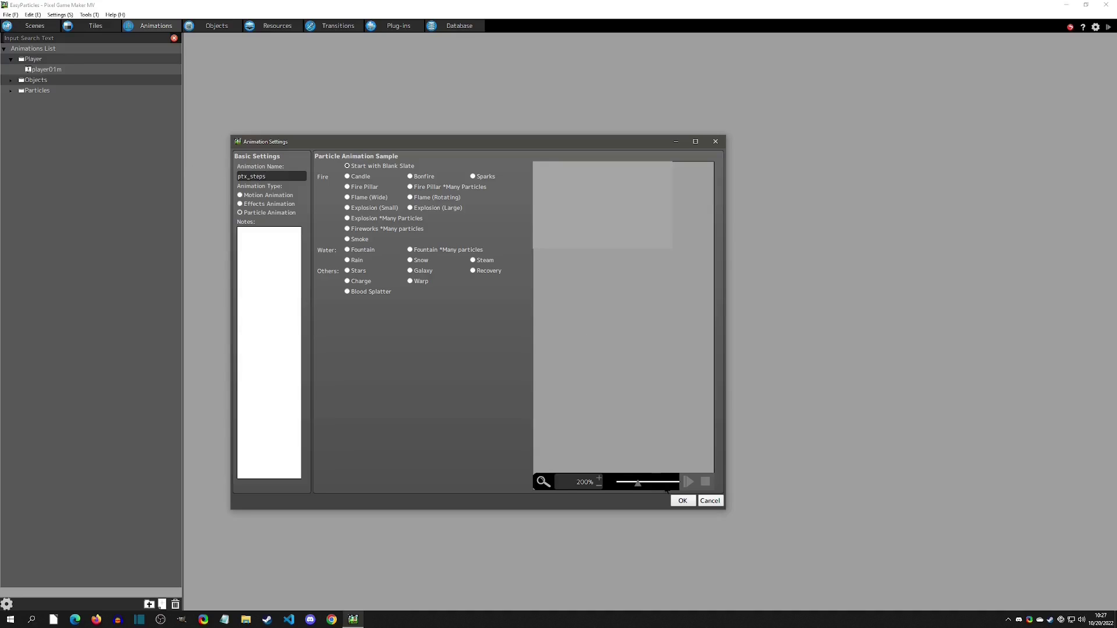
Step: Confirm the Animation Settings dialog with OK to create the ptx_steps particle animation
{"action": "left_click", "coordinate": [682, 502]}
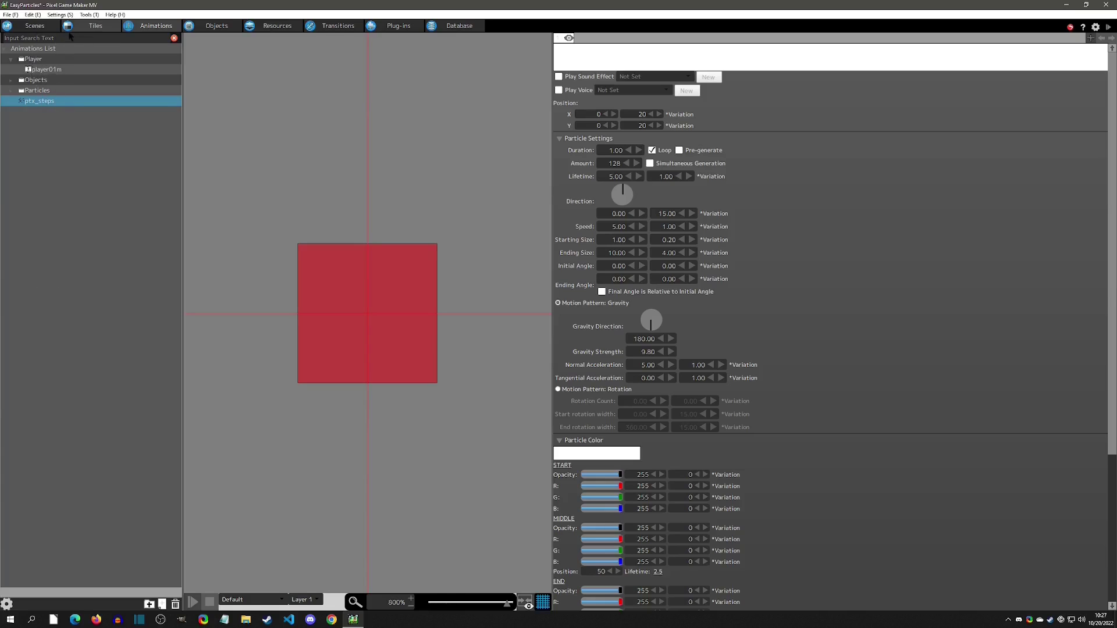
Step: Filter the list by 'ptx', then clear the search and reselect ptx_steps
{"action": "type", "text": "ptx"}
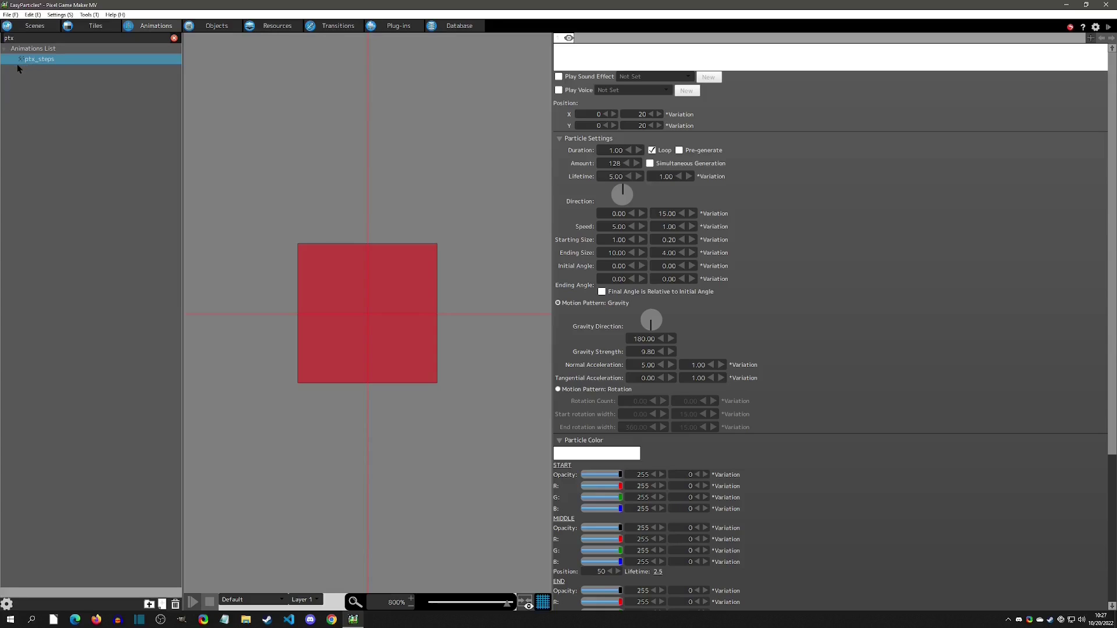
{"action": "double_click", "coordinate": [30, 38]}
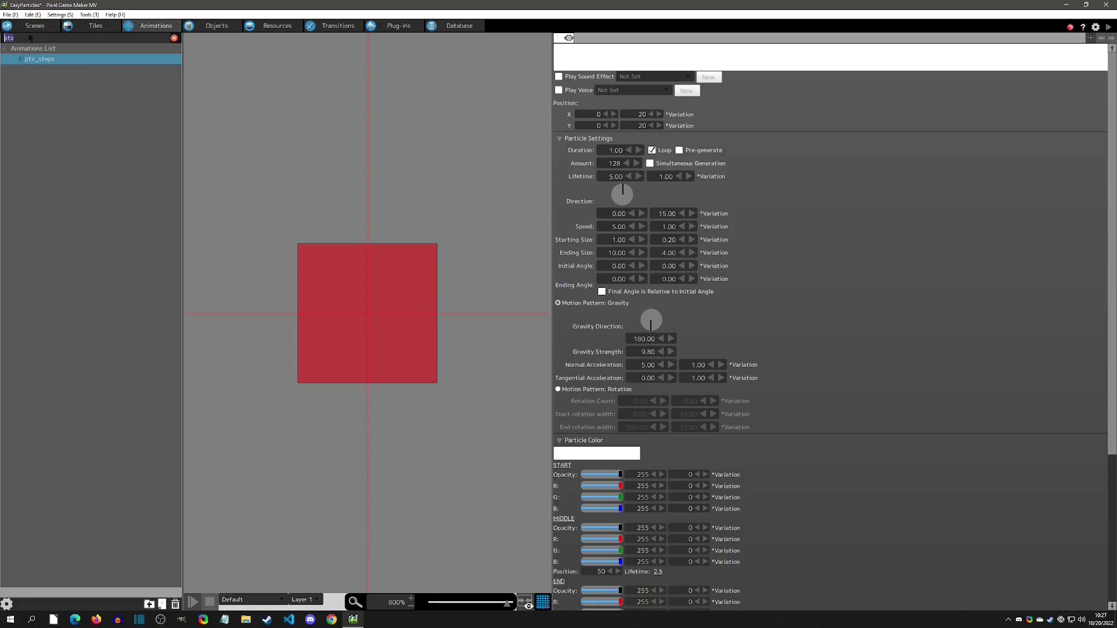
{"action": "left_click", "coordinate": [174, 38]}
{"action": "left_click", "coordinate": [79, 119]}
{"action": "left_click", "coordinate": [34, 92]}
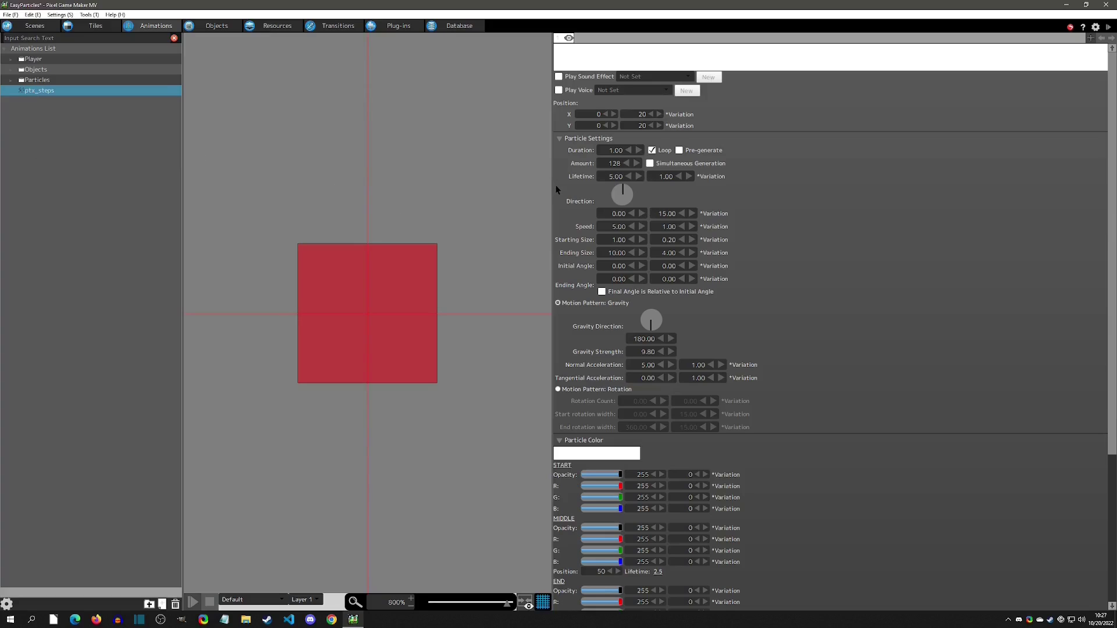
Step: Widen the preview canvas, zoom out to 400% and recentre the view
{"action": "left_click_drag", "start_coordinate": [553, 186], "coordinate": [803, 197]}
{"action": "scroll", "coordinate": [559, 242], "scroll_direction": "down", "scroll_amount": 3}
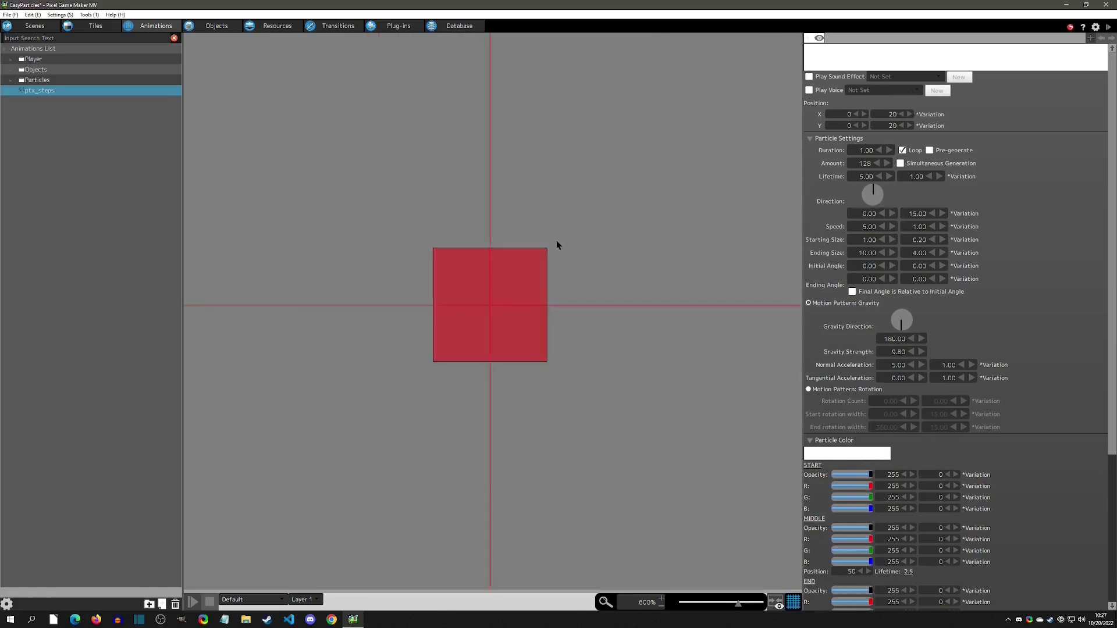
{"action": "middle_click_drag", "start_coordinate": [593, 245], "coordinate": [577, 251]}
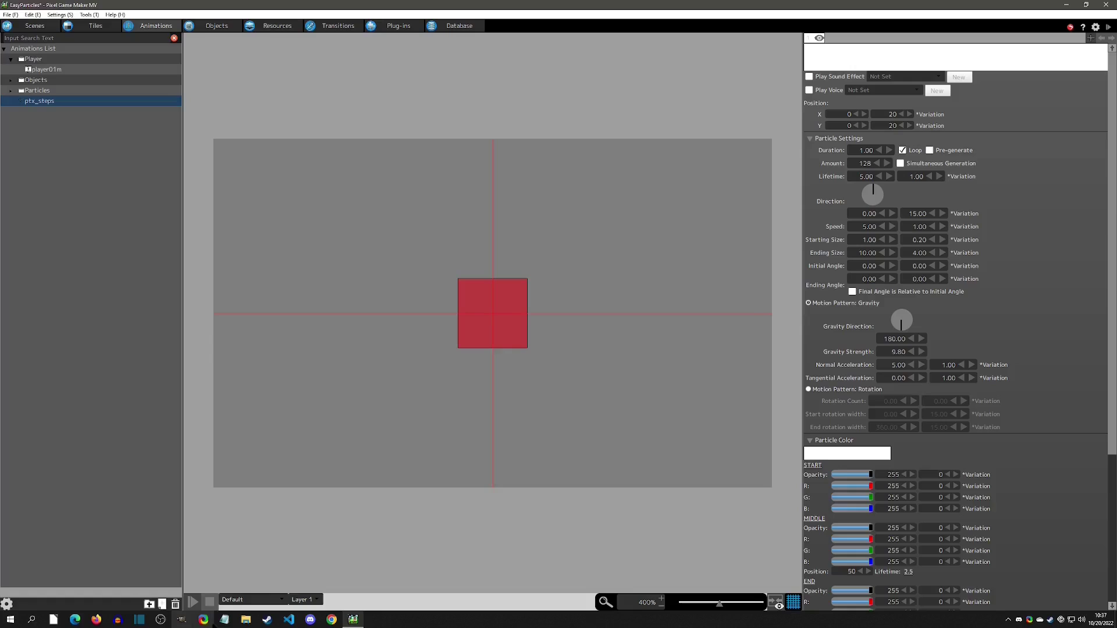
Step: Play the preview, then set Amount to 150 after briefly trying 30
{"action": "left_click", "coordinate": [192, 603]}
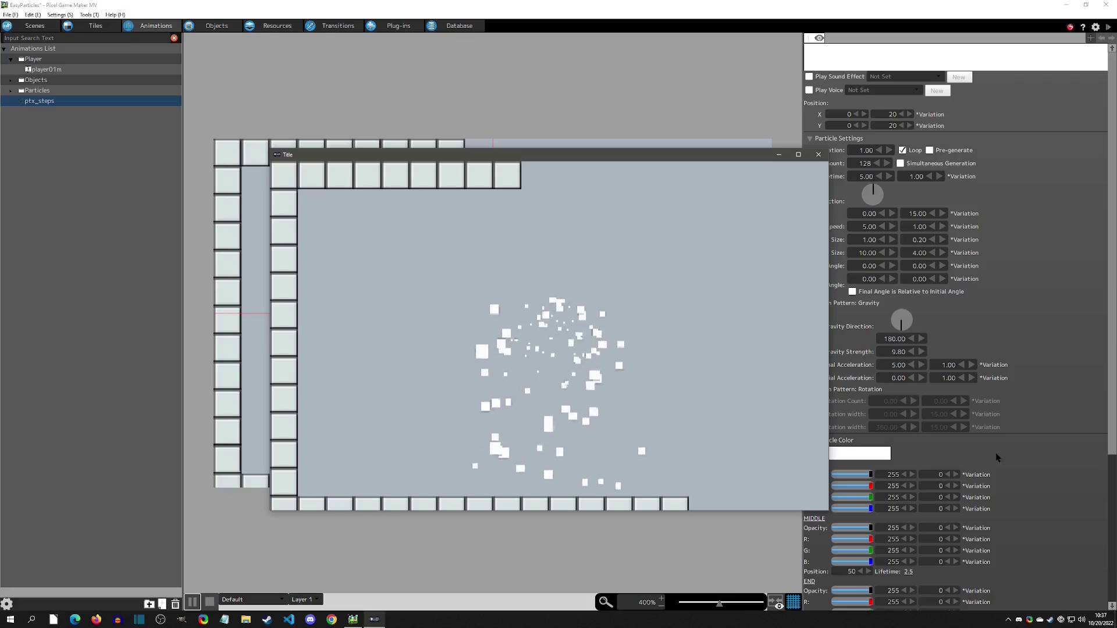
{"action": "left_click", "coordinate": [572, 6]}
{"action": "double_click", "coordinate": [867, 164]}
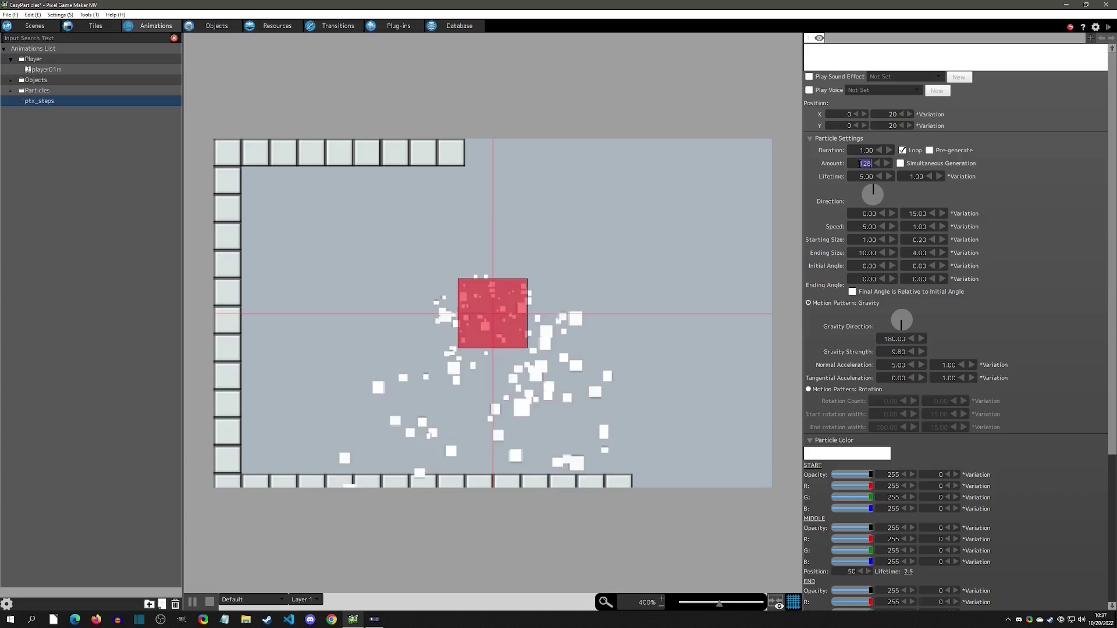
{"action": "type", "text": "30"}
{"action": "key", "text": "Return"}
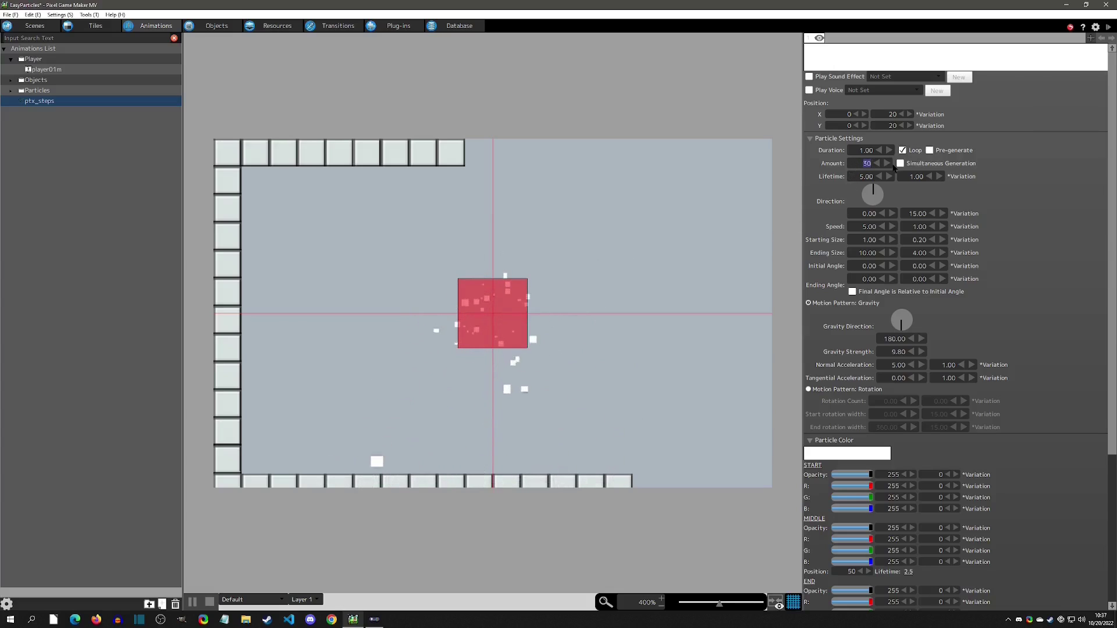
{"action": "type", "text": "150"}
{"action": "key", "text": "Return"}
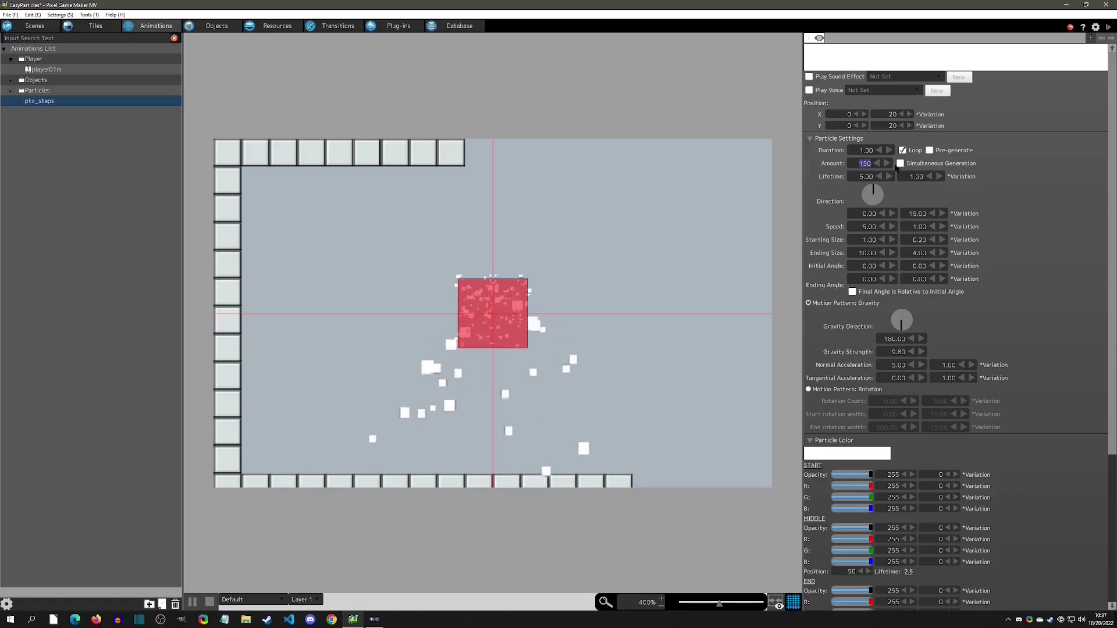
Step: Set the emission Direction to 270 and the Speed to 15
{"action": "double_click", "coordinate": [869, 213]}
{"action": "type", "text": "270"}
{"action": "key", "text": "Return"}
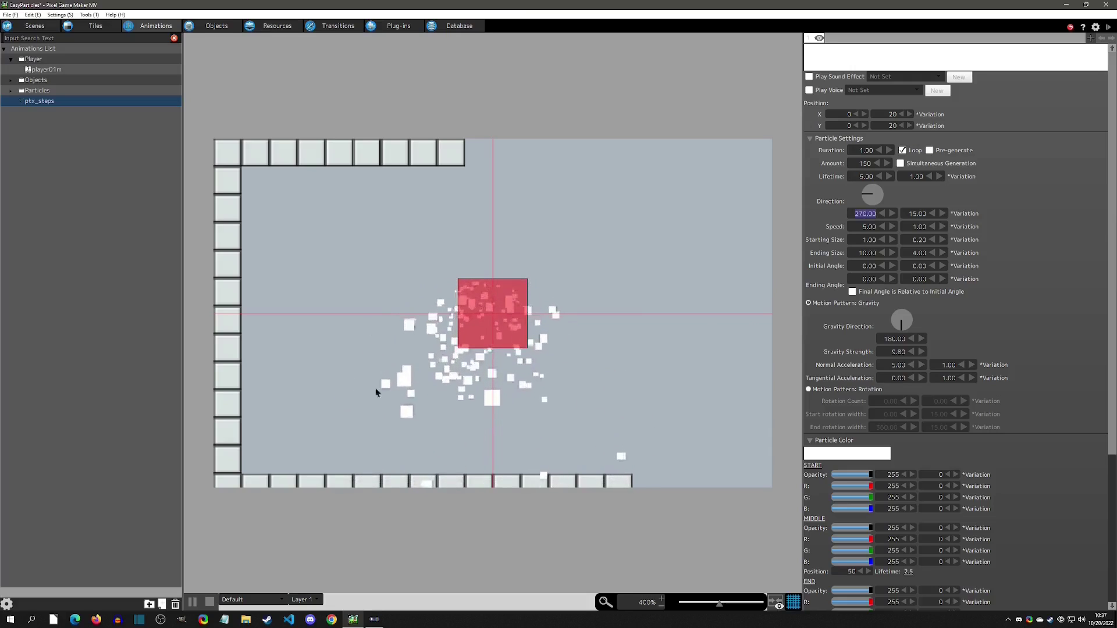
{"action": "key", "text": "Tab"}
{"action": "type", "text": "15"}
{"action": "key", "text": "Return"}
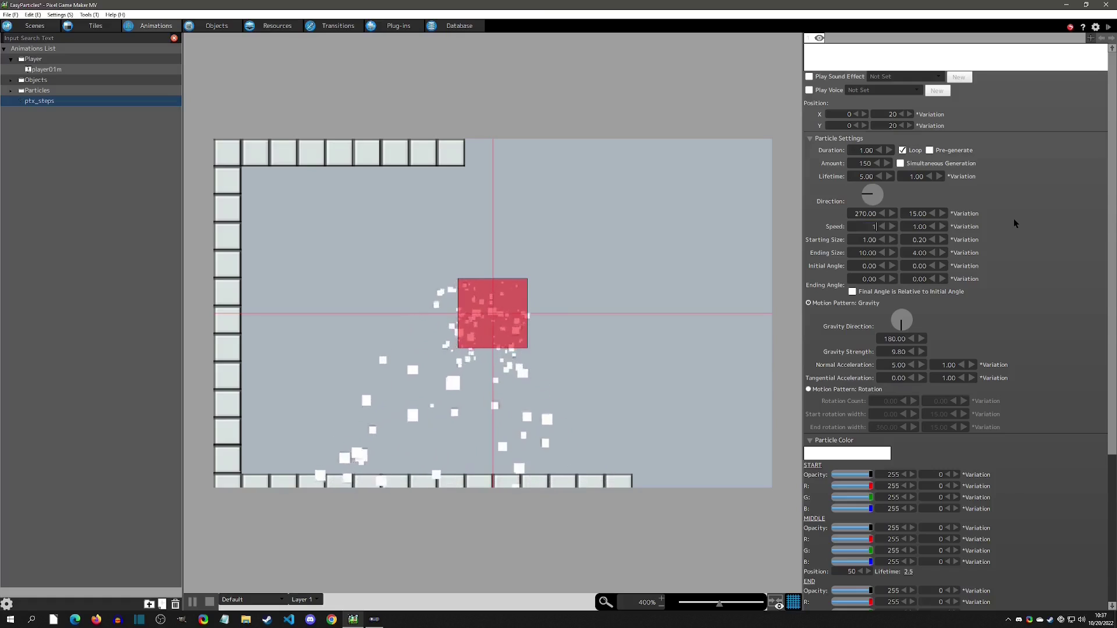
Step: Set Starting Size to 10 and Ending Size to 1
{"action": "left_click", "coordinate": [583, 244]}
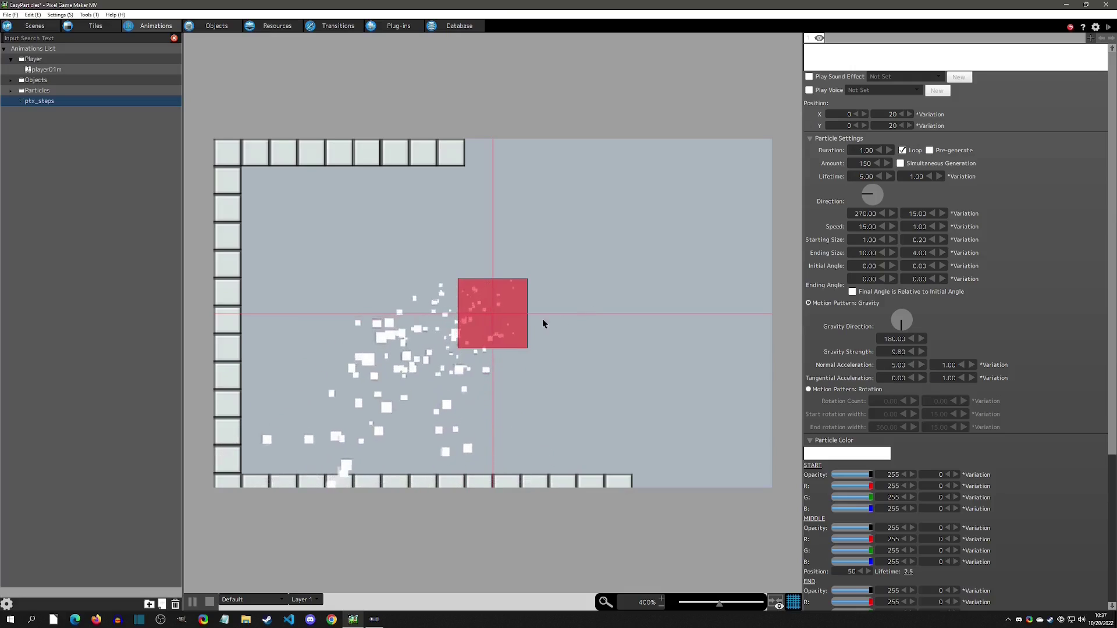
{"action": "left_click_drag", "start_coordinate": [861, 241], "coordinate": [981, 236]}
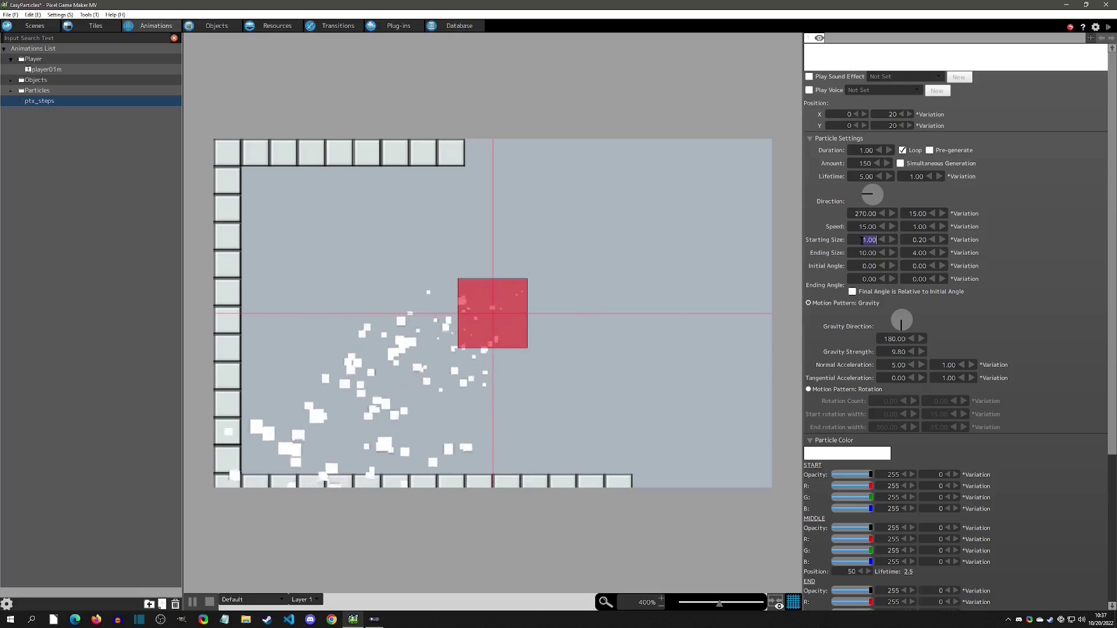
{"action": "type", "text": "10"}
{"action": "key", "text": "Tab"}
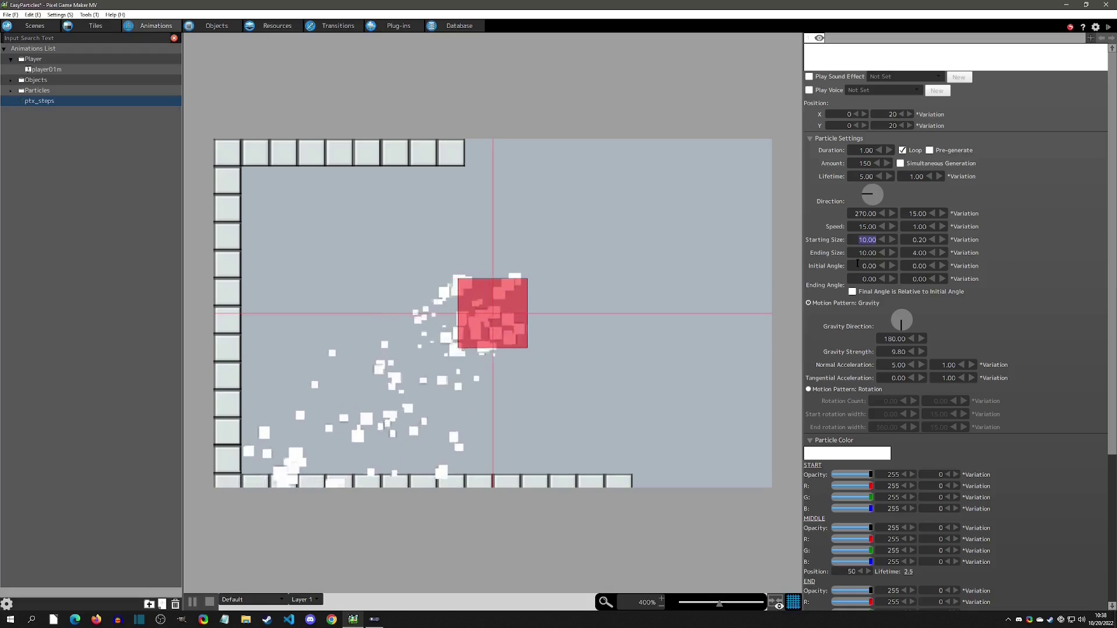
{"action": "type", "text": "1"}
{"action": "key", "text": "Return"}
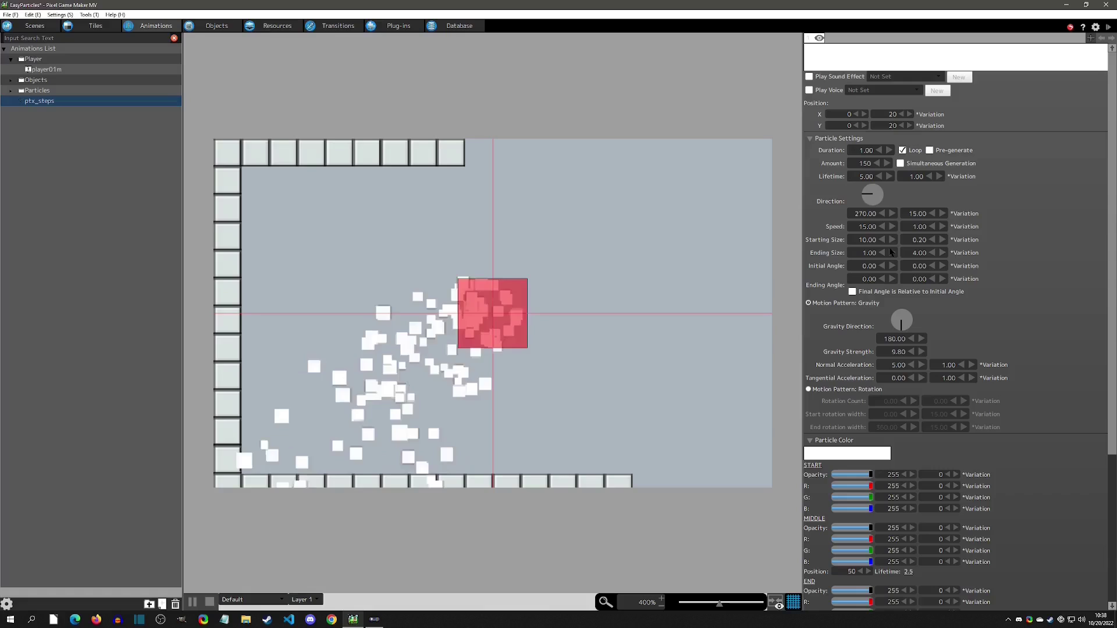
{"action": "left_click", "coordinate": [867, 229]}
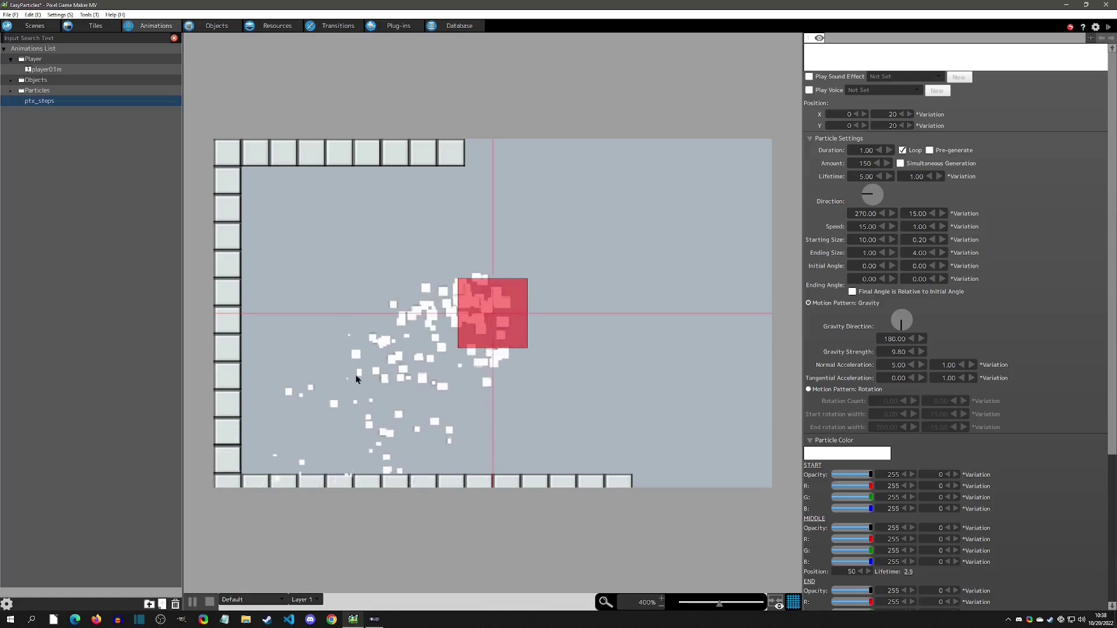
Step: Set the particle Lifetime to 3
{"action": "double_click", "coordinate": [867, 176]}
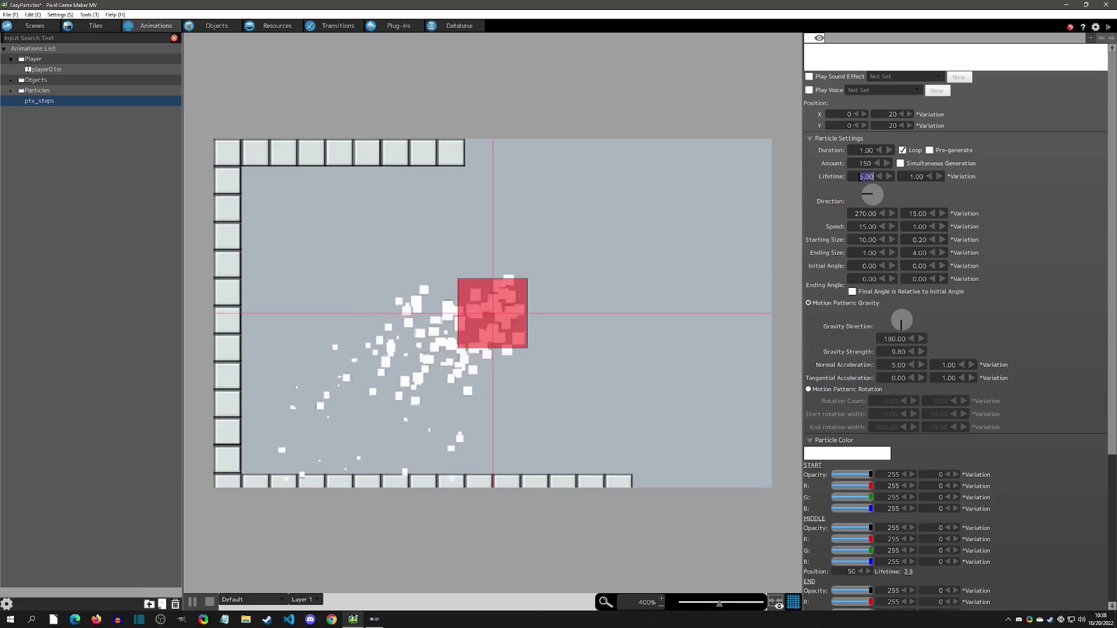
{"action": "type", "text": "3"}
{"action": "key", "text": "Return"}
{"action": "left_click", "coordinate": [989, 161]}
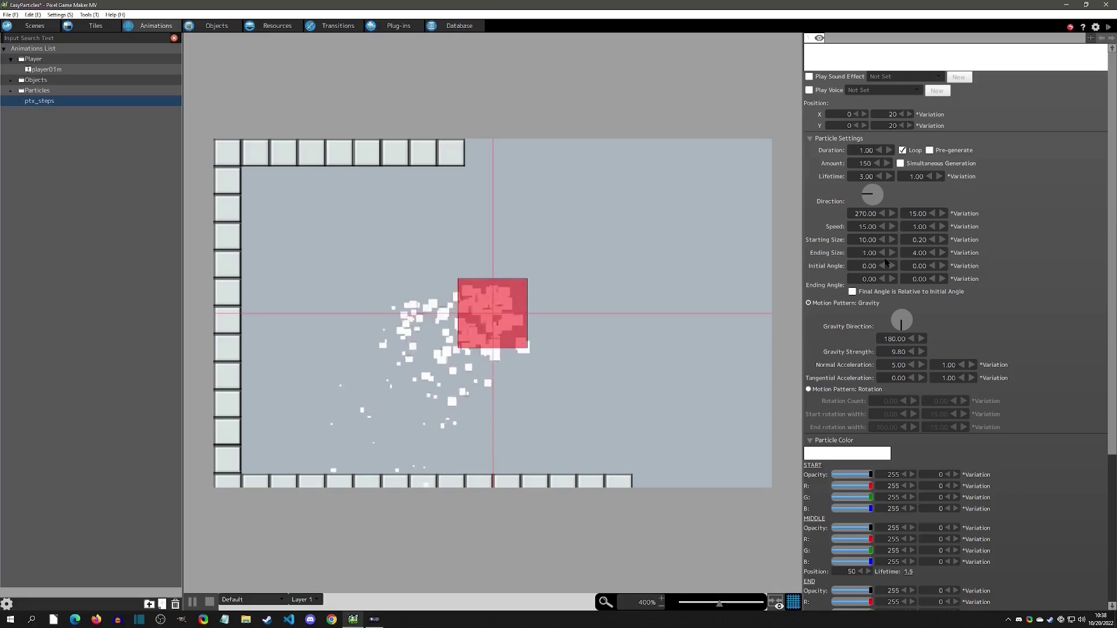
{"action": "scroll", "coordinate": [915, 254], "scroll_direction": "up", "scroll_amount": 3}
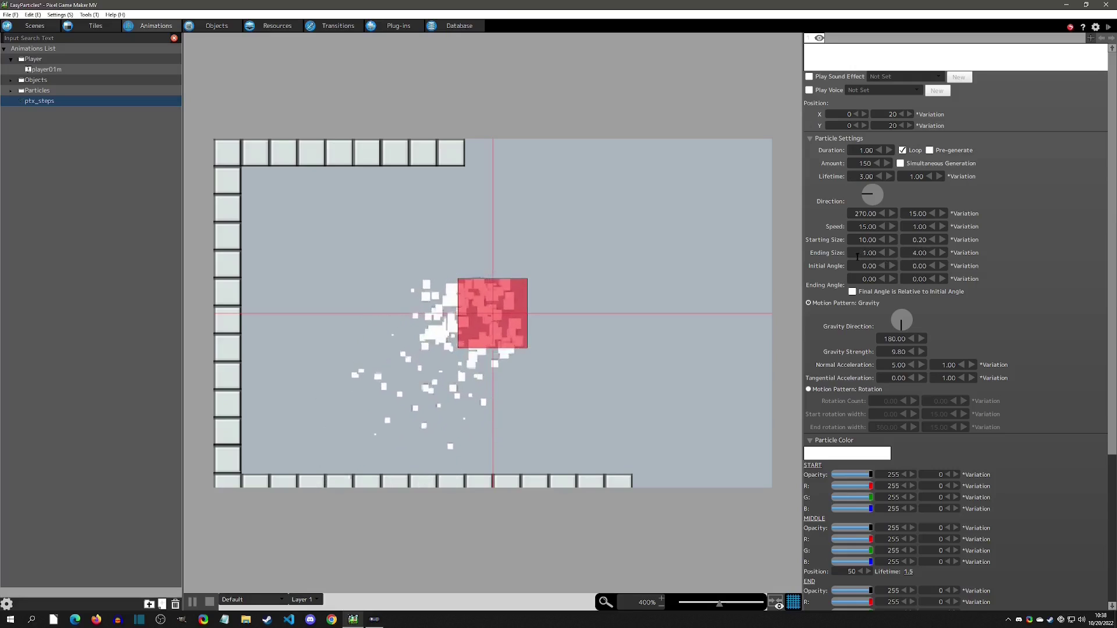
Step: Zero the ending size and lifetime variations, and move the emitter up-right to X 93, Y -59
{"action": "left_click_drag", "start_coordinate": [907, 252], "coordinate": [1018, 279]}
{"action": "type", "text": "0"}
{"action": "key", "text": "Return"}
{"action": "left_click", "coordinate": [1018, 278]}
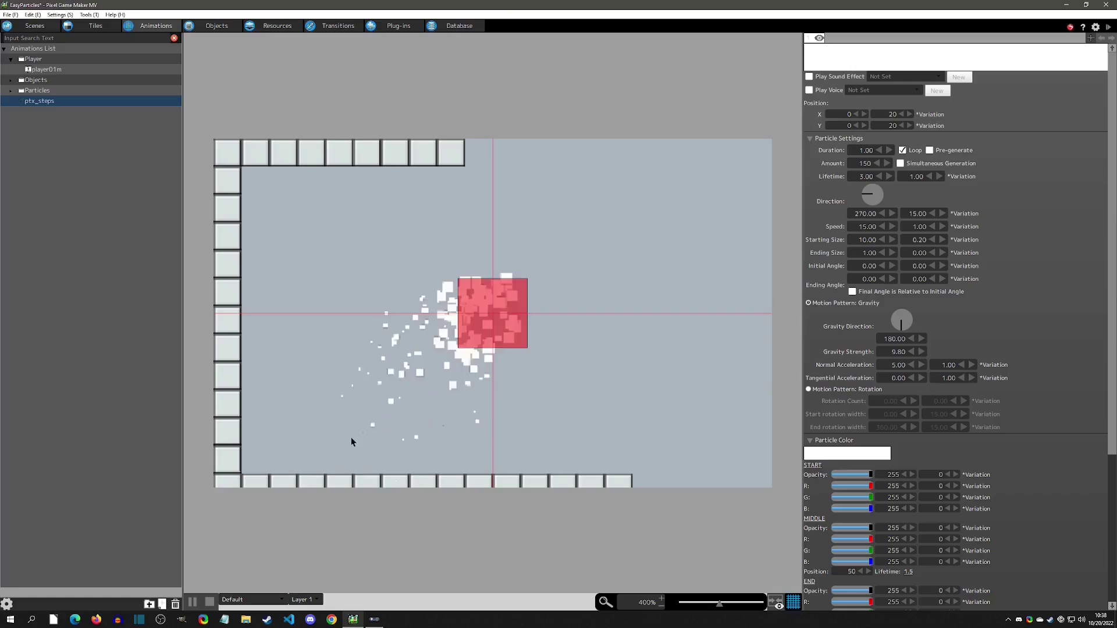
{"action": "left_click", "coordinate": [930, 176]}
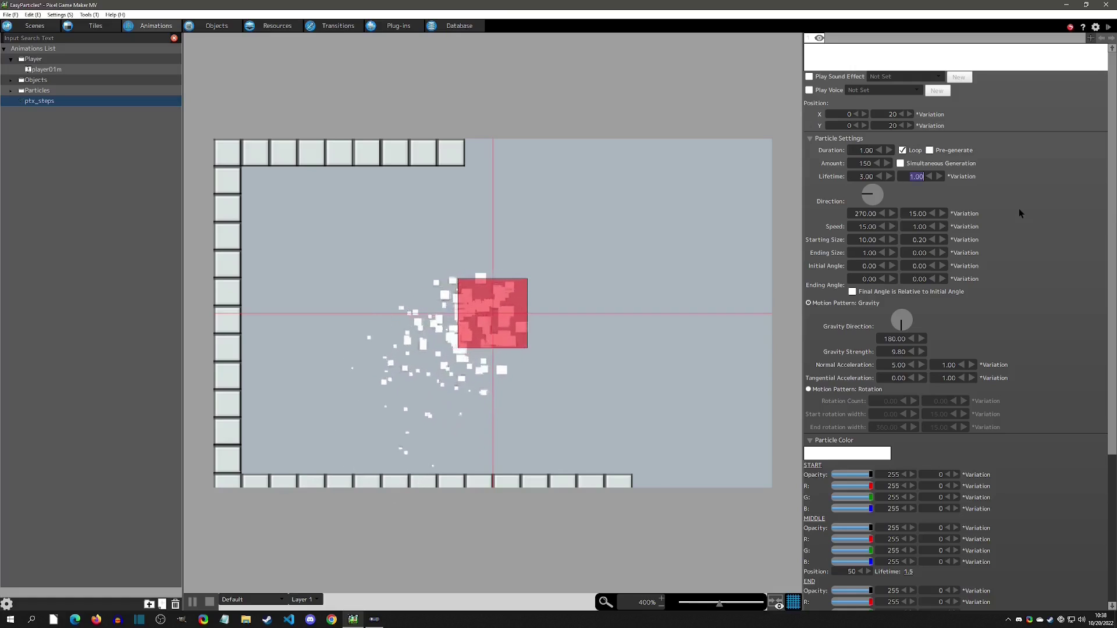
{"action": "left_click", "coordinate": [1032, 188]}
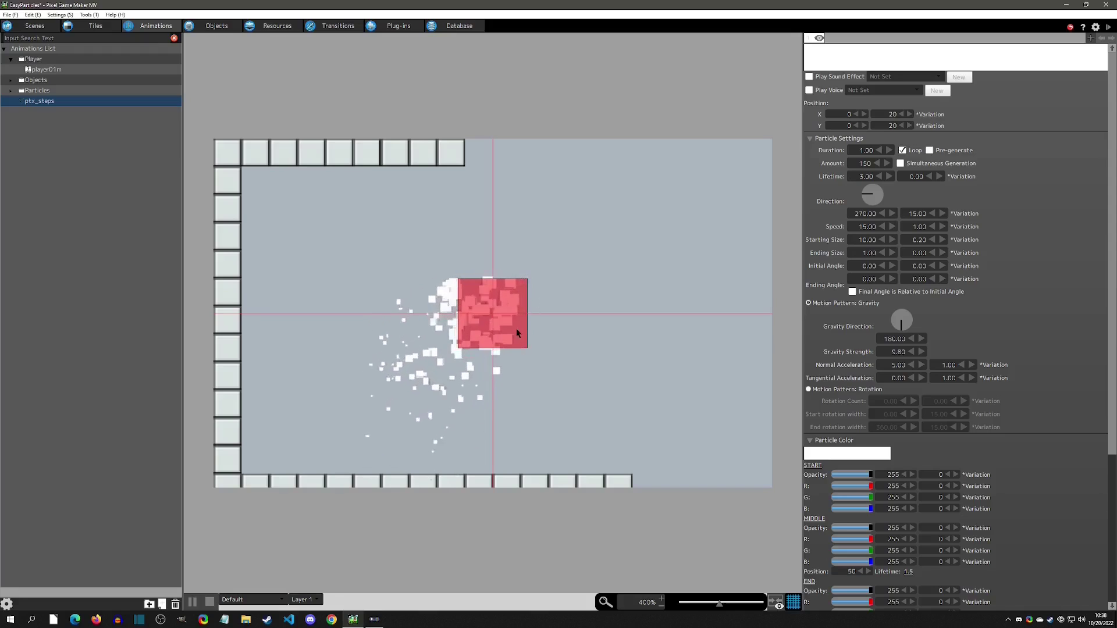
{"action": "left_click", "coordinate": [492, 315]}
{"action": "left_click_drag", "start_coordinate": [492, 315], "coordinate": [654, 212]}
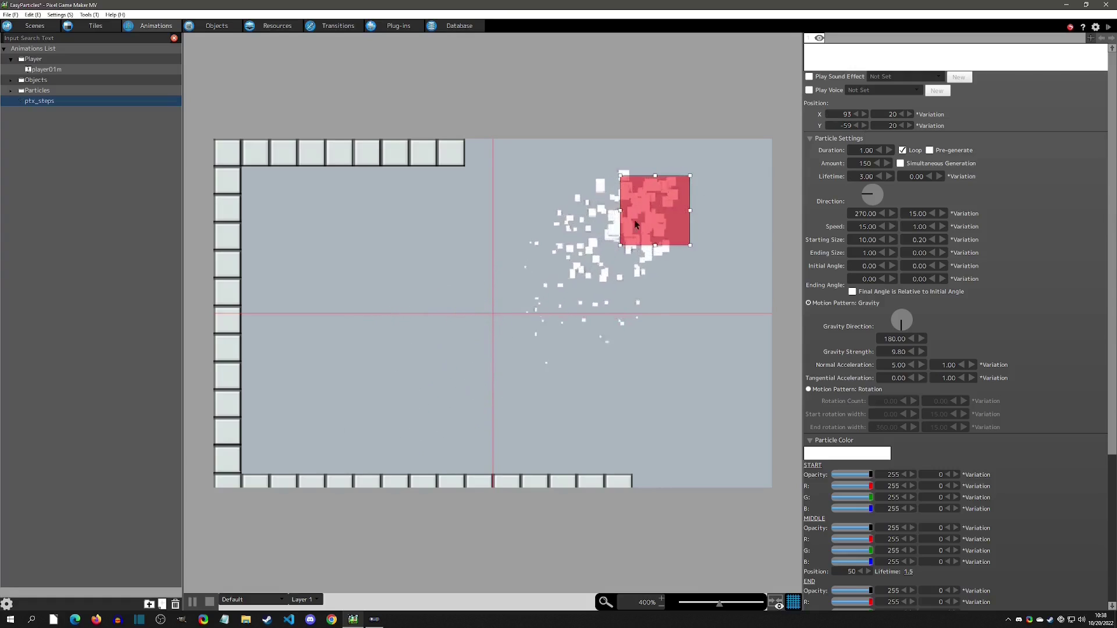
Step: Reshape the emitter into a small box back at position 0,0 with variation 5 by 4
{"action": "left_click_drag", "start_coordinate": [620, 245], "coordinate": [323, 196]}
{"action": "left_click_drag", "start_coordinate": [433, 186], "coordinate": [419, 189]}
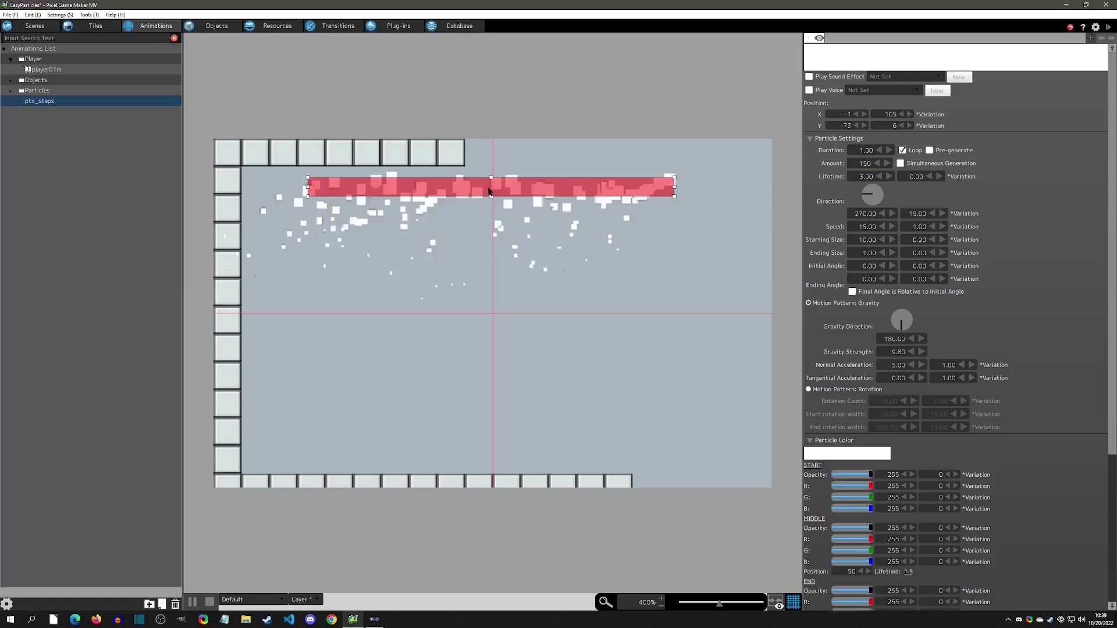
{"action": "left_click_drag", "start_coordinate": [343, 184], "coordinate": [492, 316]}
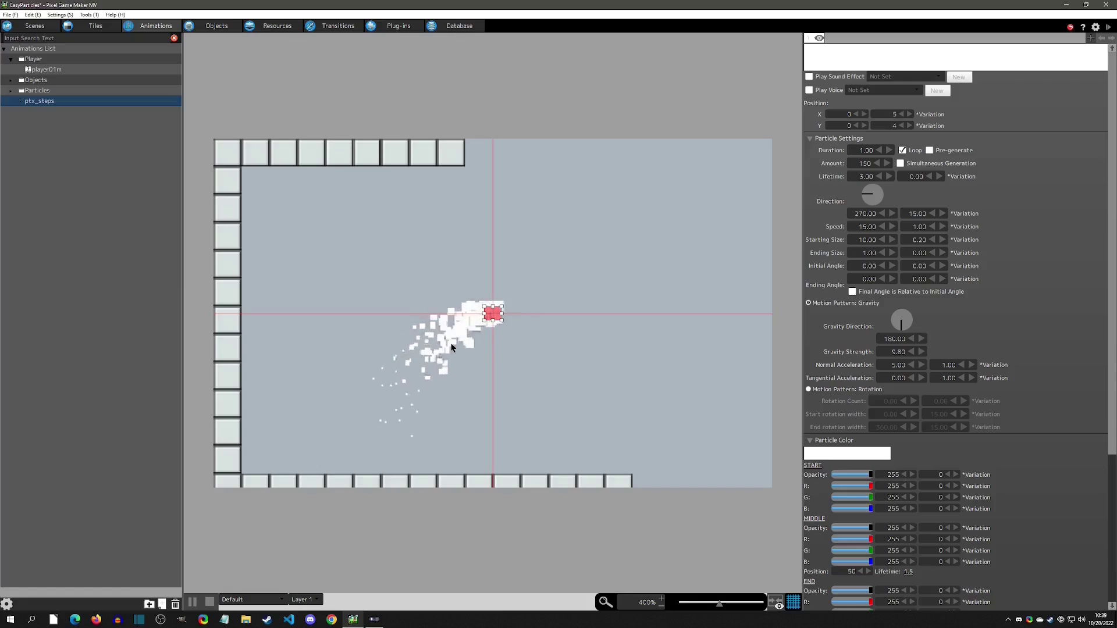
Step: Set Starting Size to 5 and Speed to 0
{"action": "double_click", "coordinate": [868, 240]}
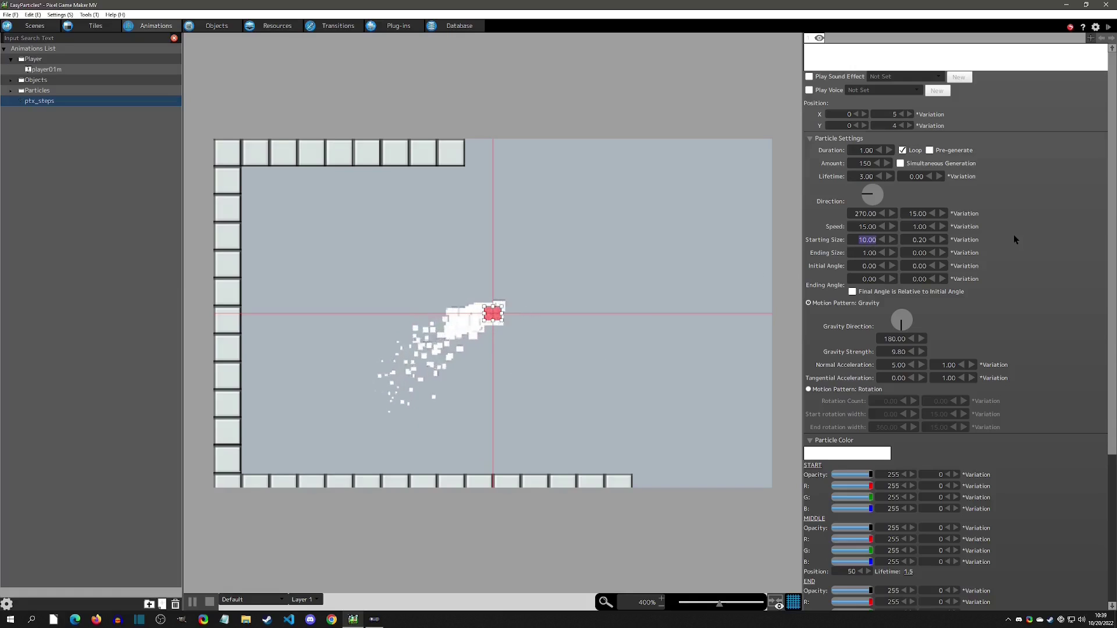
{"action": "type", "text": "1"}
{"action": "key", "text": "BackSpace"}
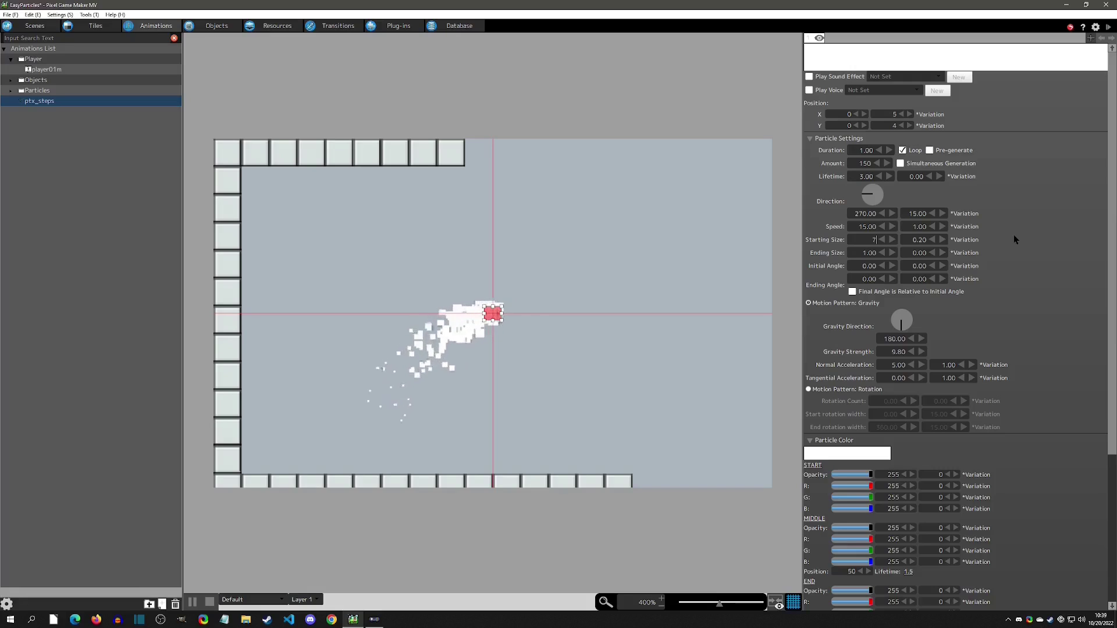
{"action": "type", "text": "5"}
{"action": "key", "text": "Return"}
{"action": "left_click", "coordinate": [1013, 236]}
{"action": "left_click", "coordinate": [603, 259]}
{"action": "left_click", "coordinate": [493, 314]}
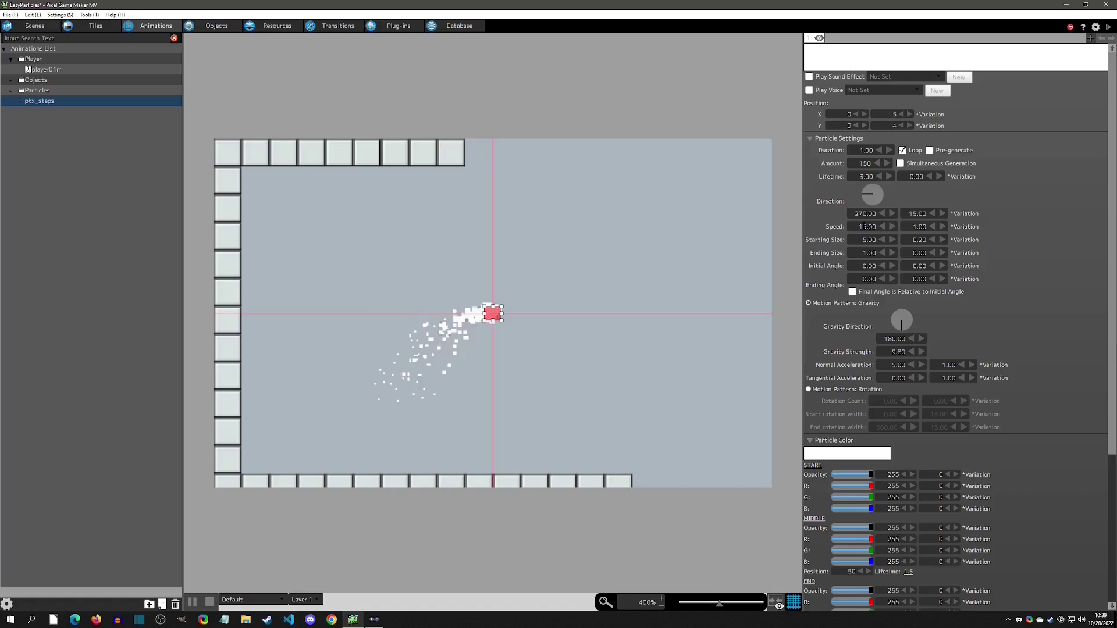
{"action": "type", "text": "0"}
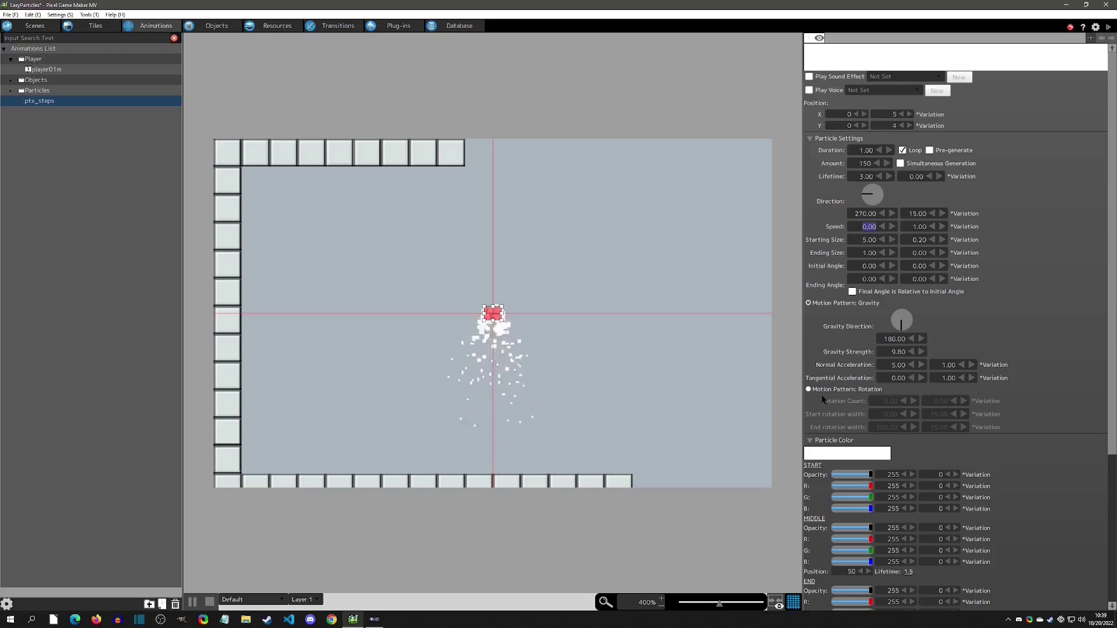
{"action": "left_click", "coordinate": [1003, 295]}
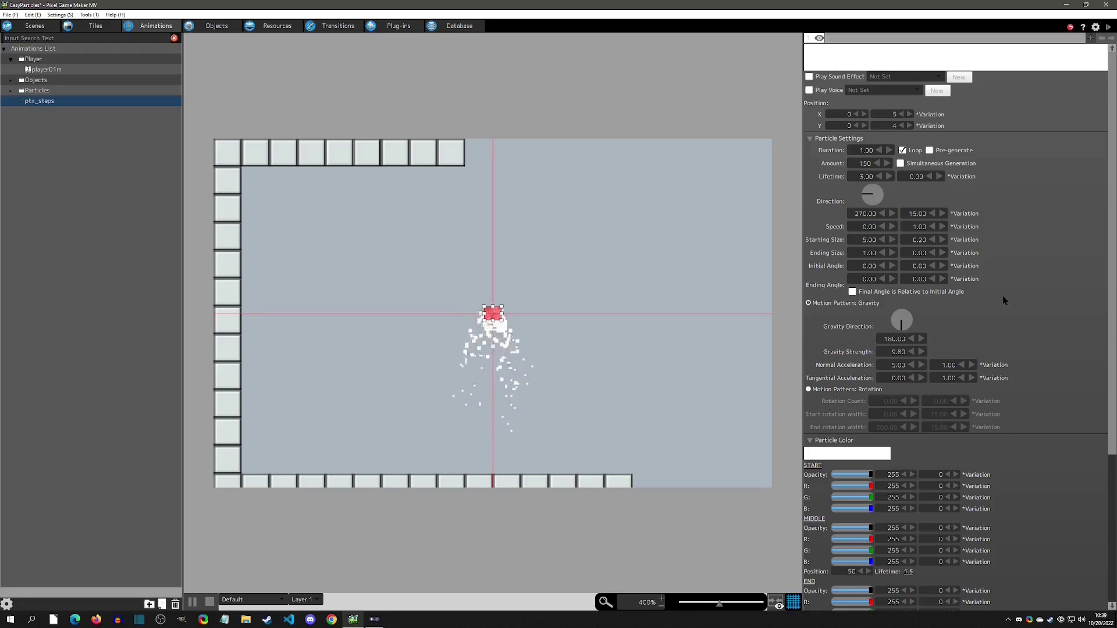
Step: Try Initial Angle 180 and Starting Size 20, then revert them to 0 and 5
{"action": "left_click", "coordinate": [868, 266]}
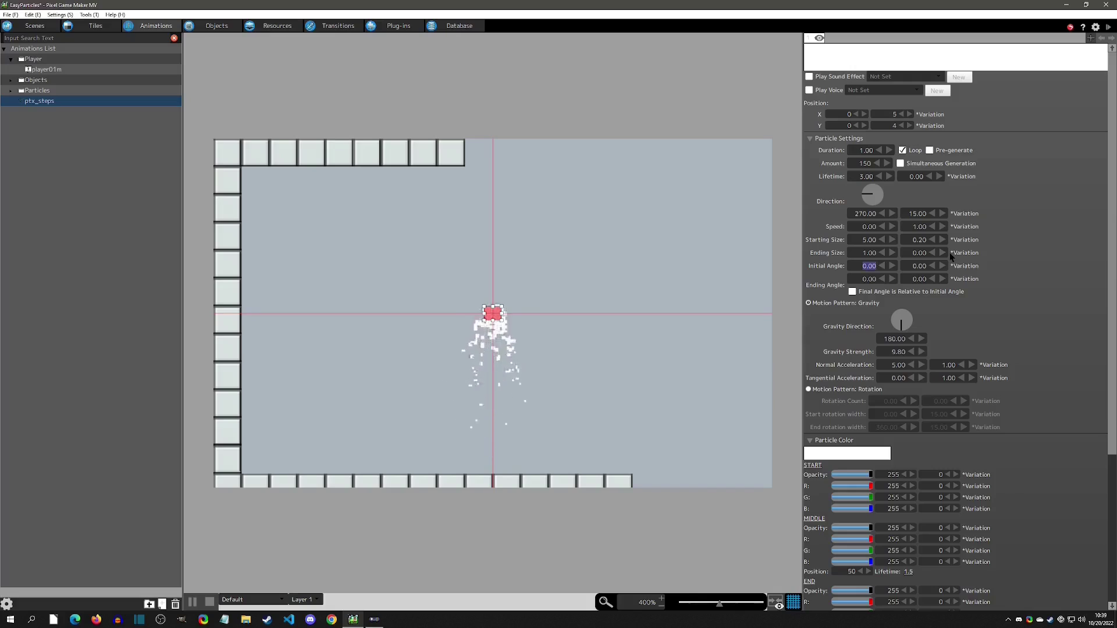
{"action": "type", "text": "180"}
{"action": "key", "text": "Return"}
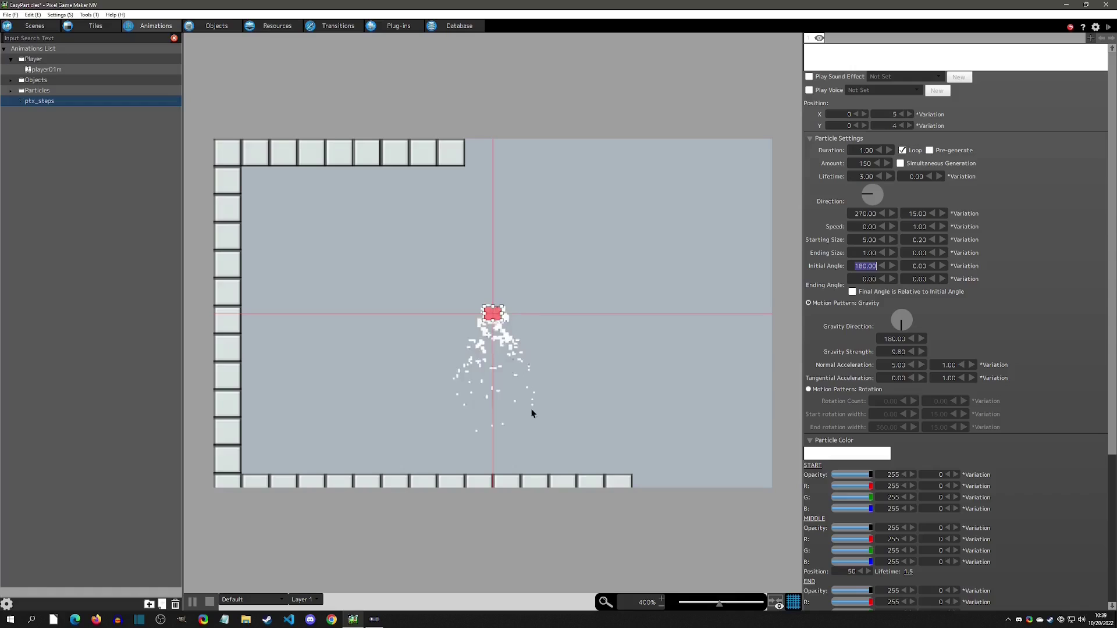
{"action": "left_click", "coordinate": [869, 239]}
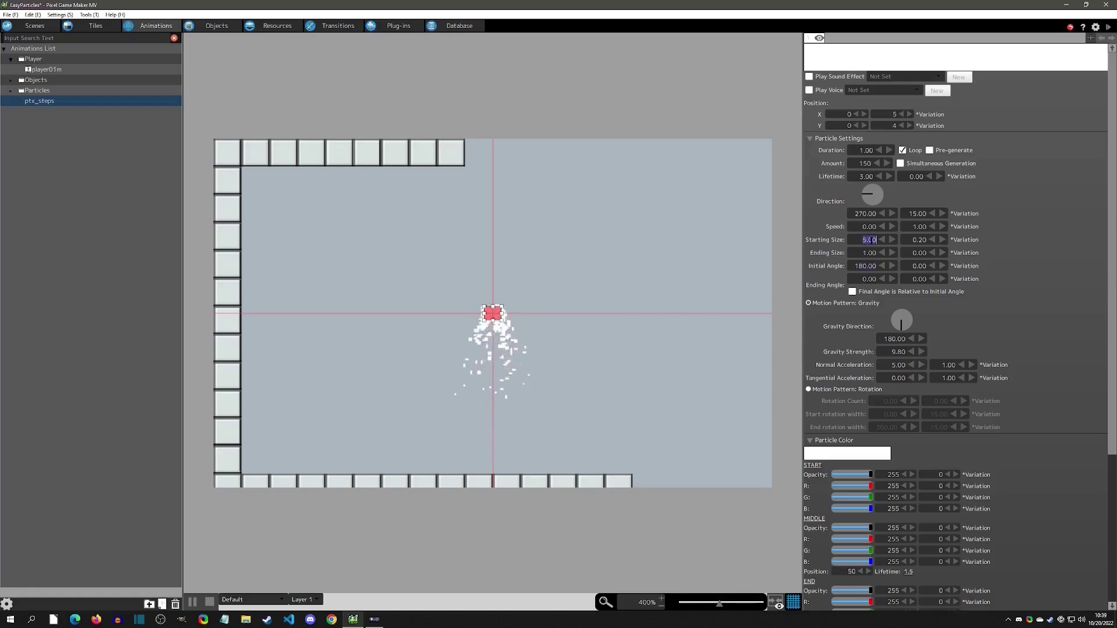
{"action": "type", "text": "20"}
{"action": "key", "text": "Return"}
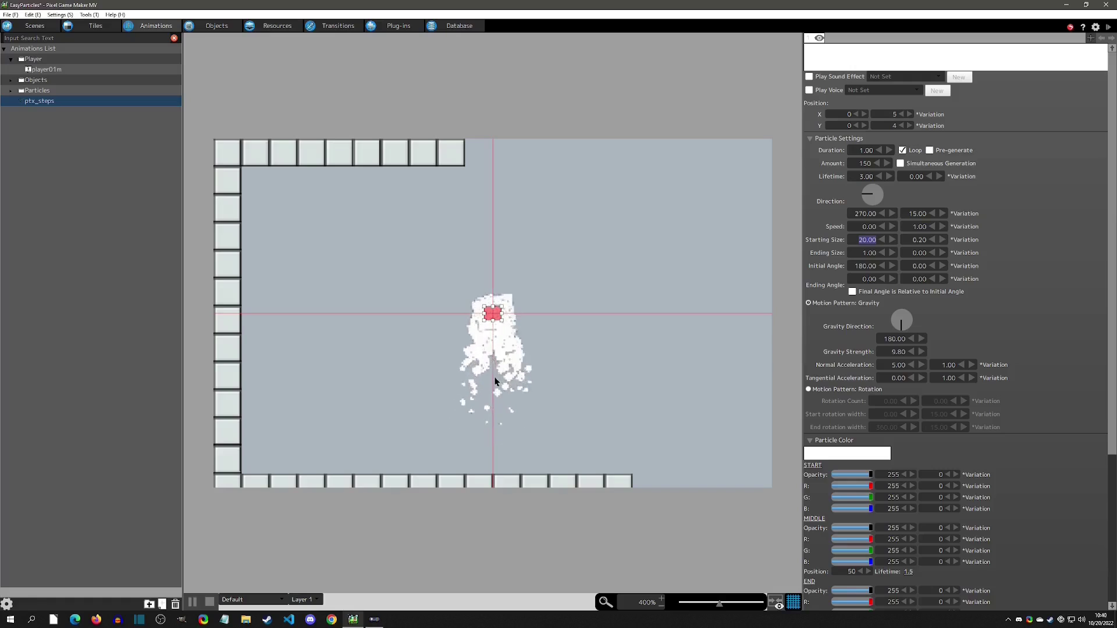
{"action": "left_click", "coordinate": [874, 265]}
{"action": "type", "text": "0"}
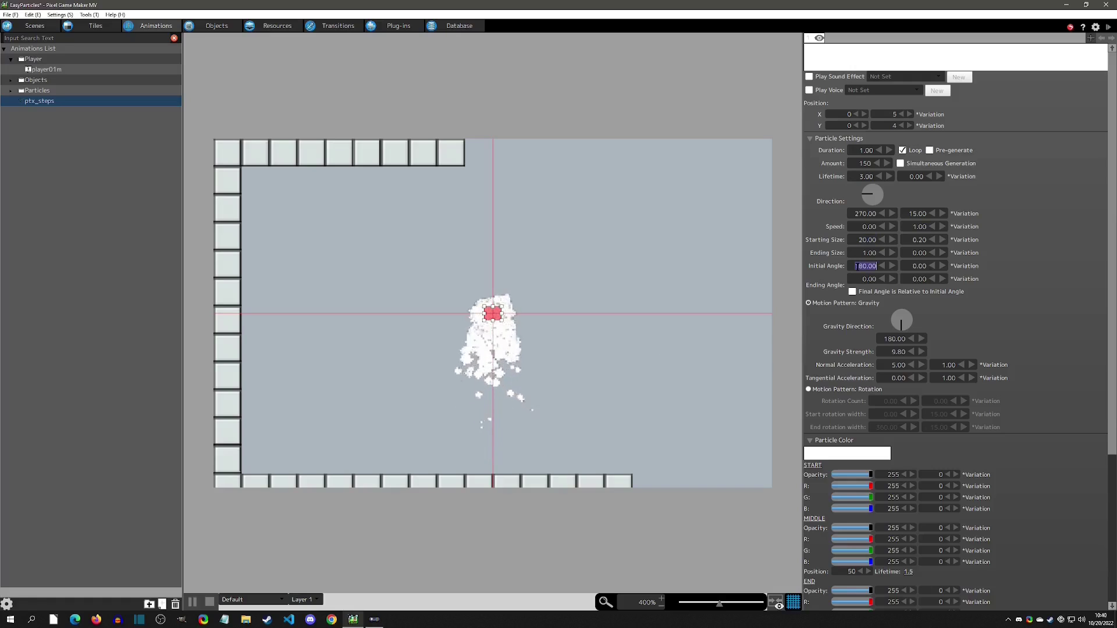
{"action": "key", "text": "Return"}
{"action": "double_click", "coordinate": [868, 239]}
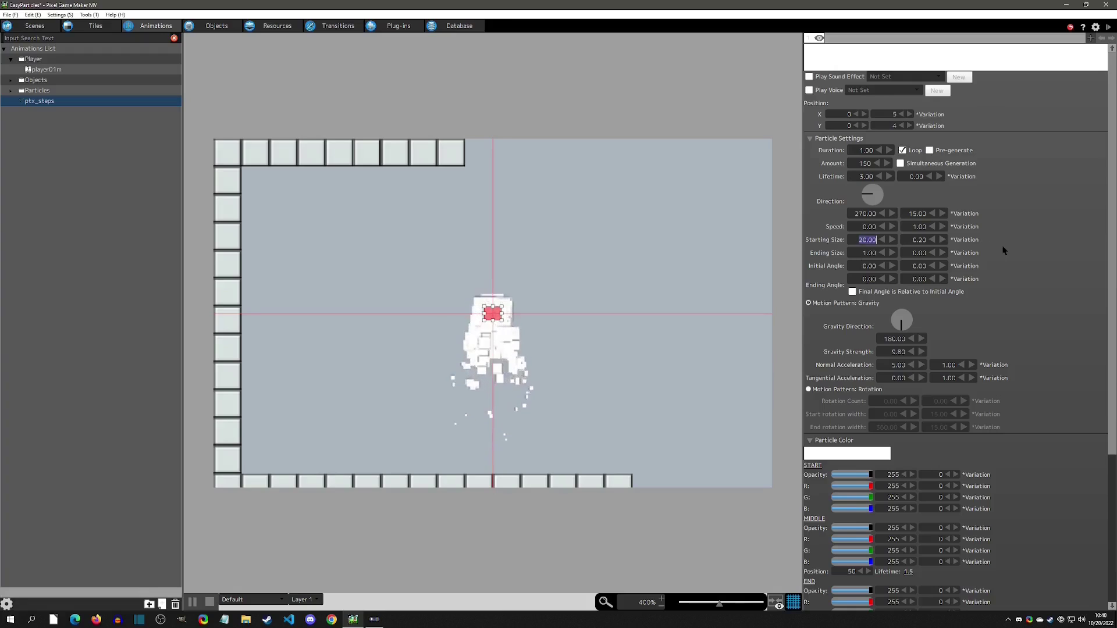
{"action": "type", "text": "5"}
{"action": "key", "text": "Return"}
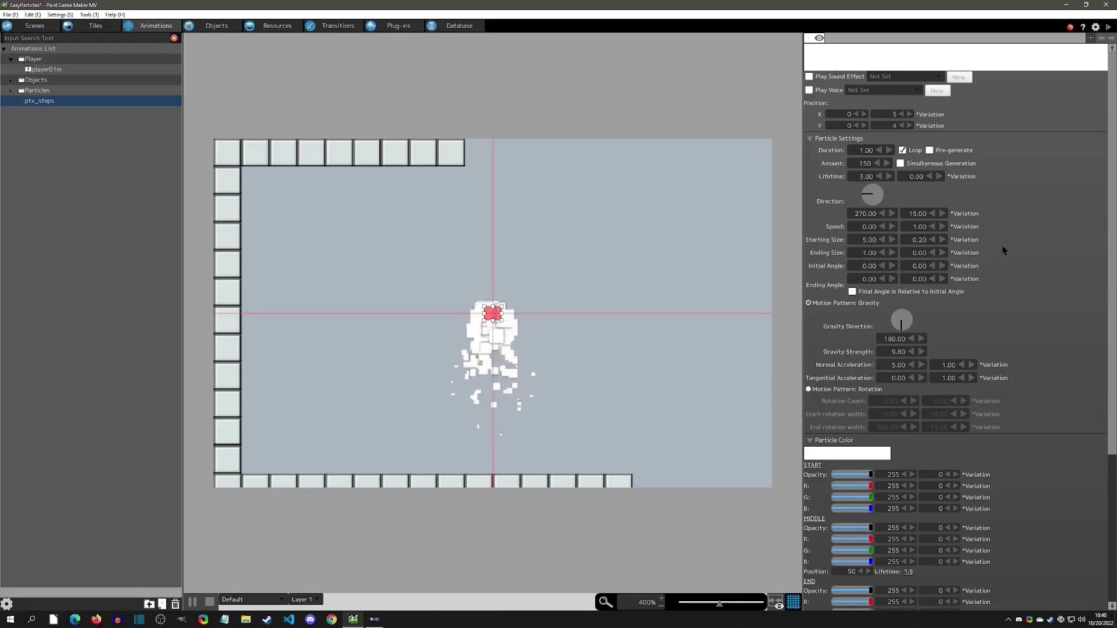
Step: Try gravity direction 270, return it to 180, and set gravity strength to 0.00
{"action": "double_click", "coordinate": [899, 339]}
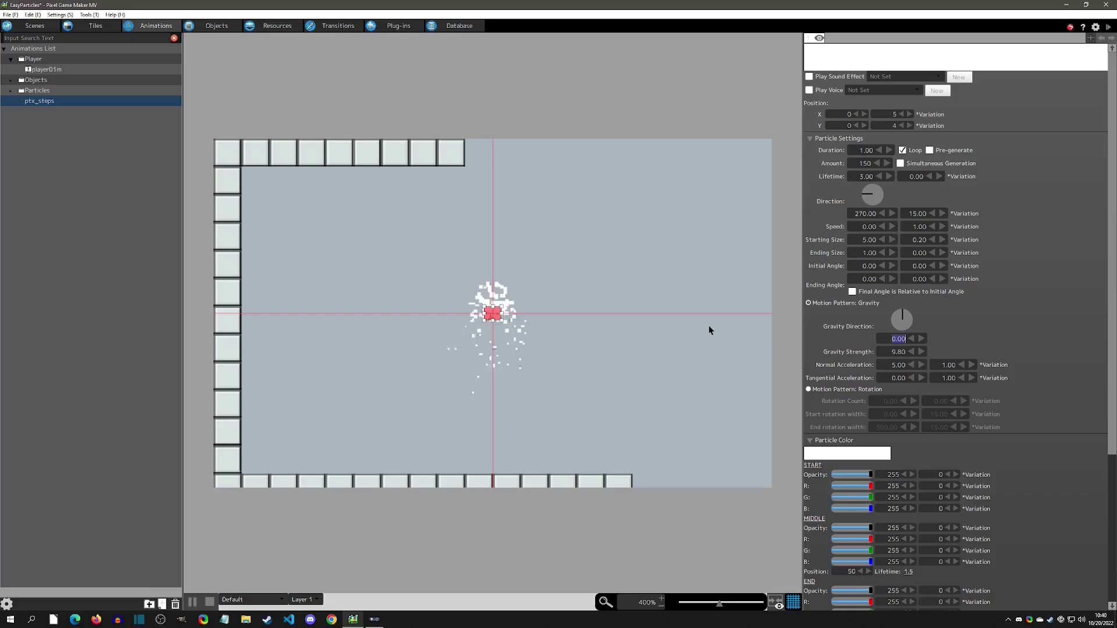
{"action": "type", "text": "270"}
{"action": "key", "text": "Return"}
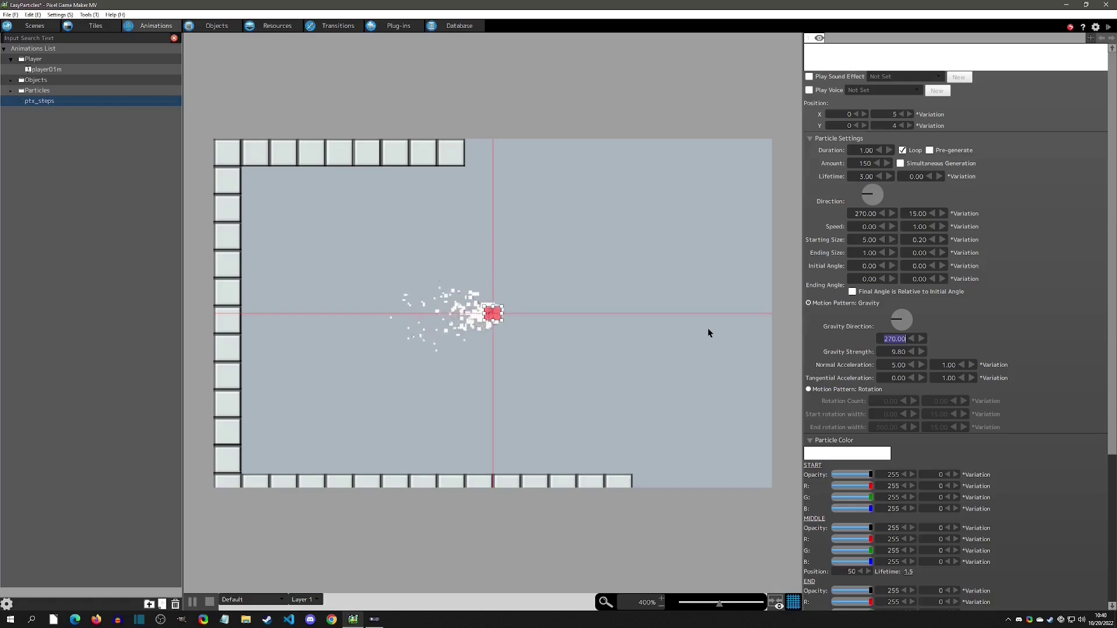
{"action": "type", "text": "180"}
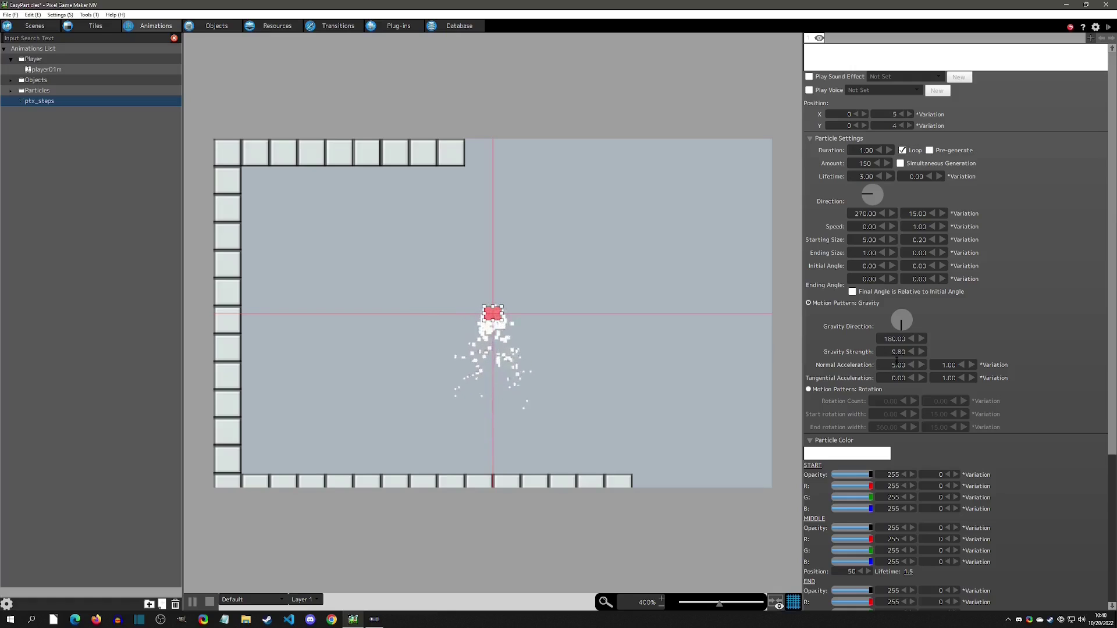
{"action": "double_click", "coordinate": [897, 352]}
{"action": "key", "text": "Return"}
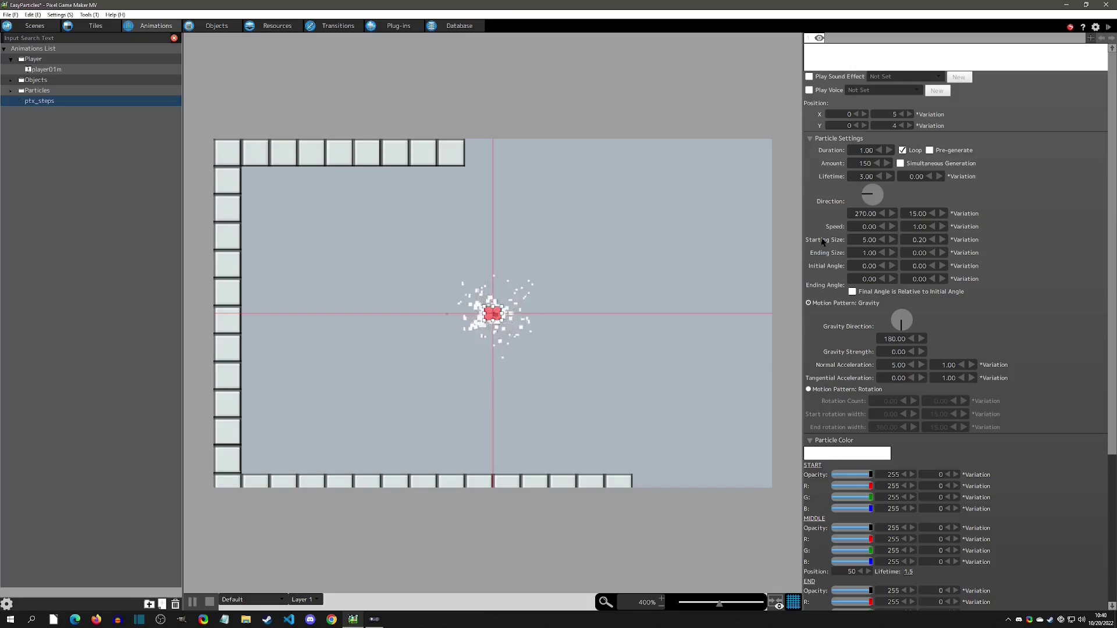
Step: Set Speed Variation to 0.00 after briefly trying 0.20
{"action": "left_click", "coordinate": [919, 226]}
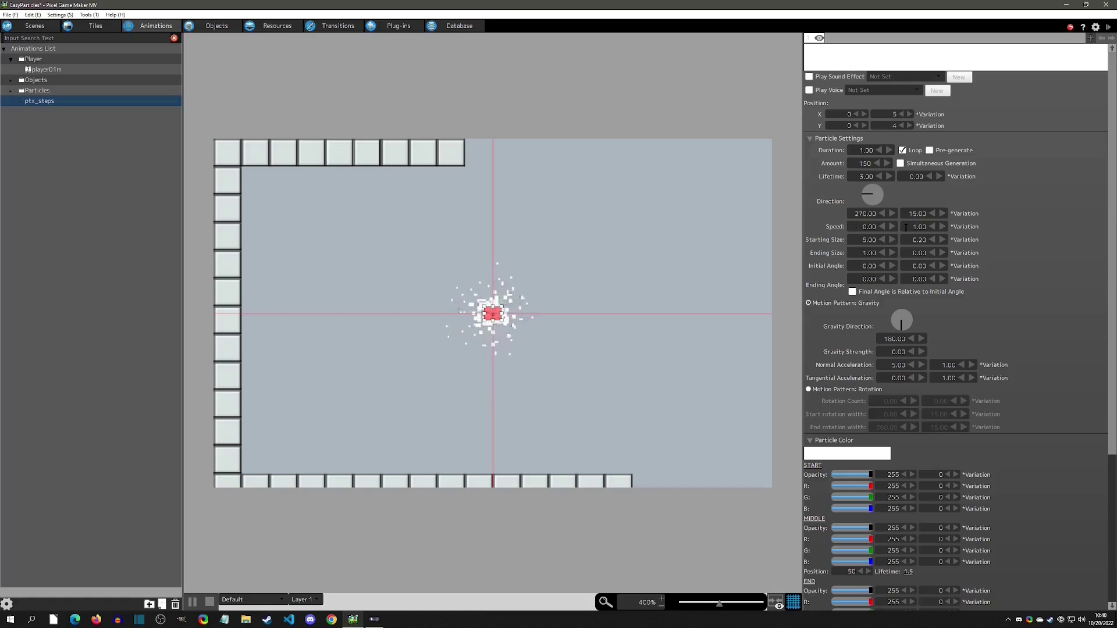
{"action": "type", "text": "0.2"}
{"action": "key", "text": "Return"}
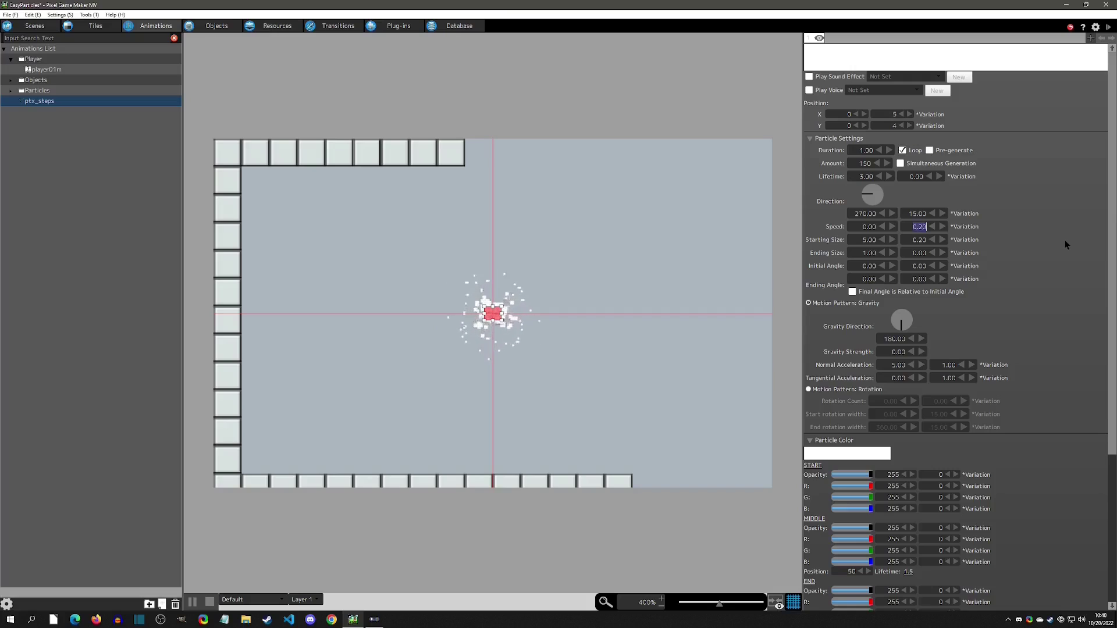
{"action": "left_click", "coordinate": [1064, 241]}
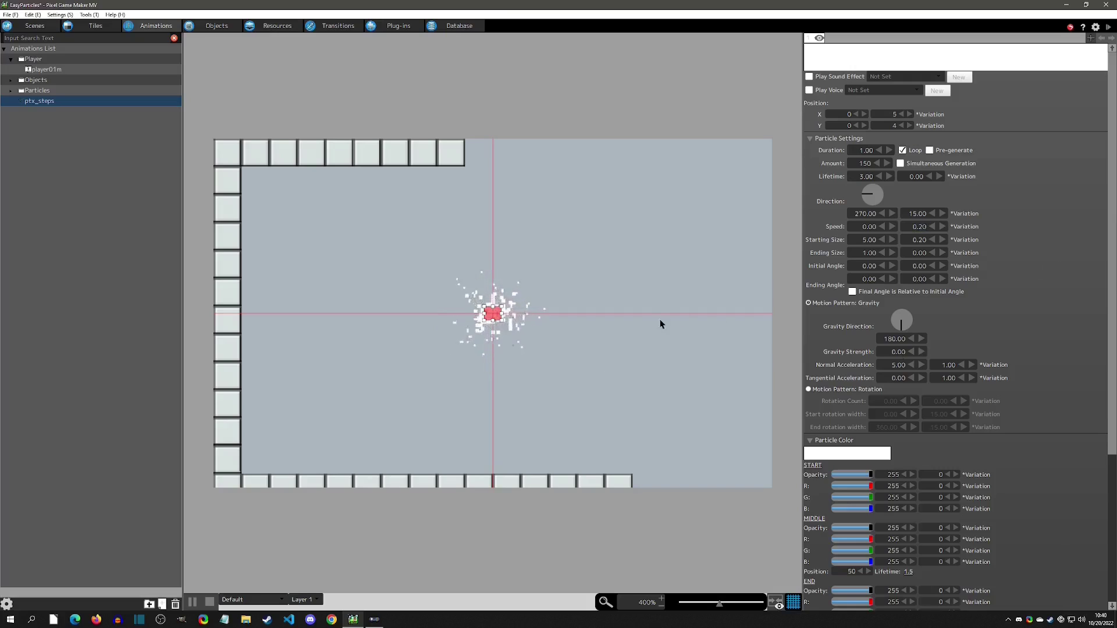
{"action": "double_click", "coordinate": [914, 238]}
{"action": "double_click", "coordinate": [916, 227]}
{"action": "type", "text": "0"}
{"action": "key", "text": "Return"}
{"action": "left_click", "coordinate": [1038, 224]}
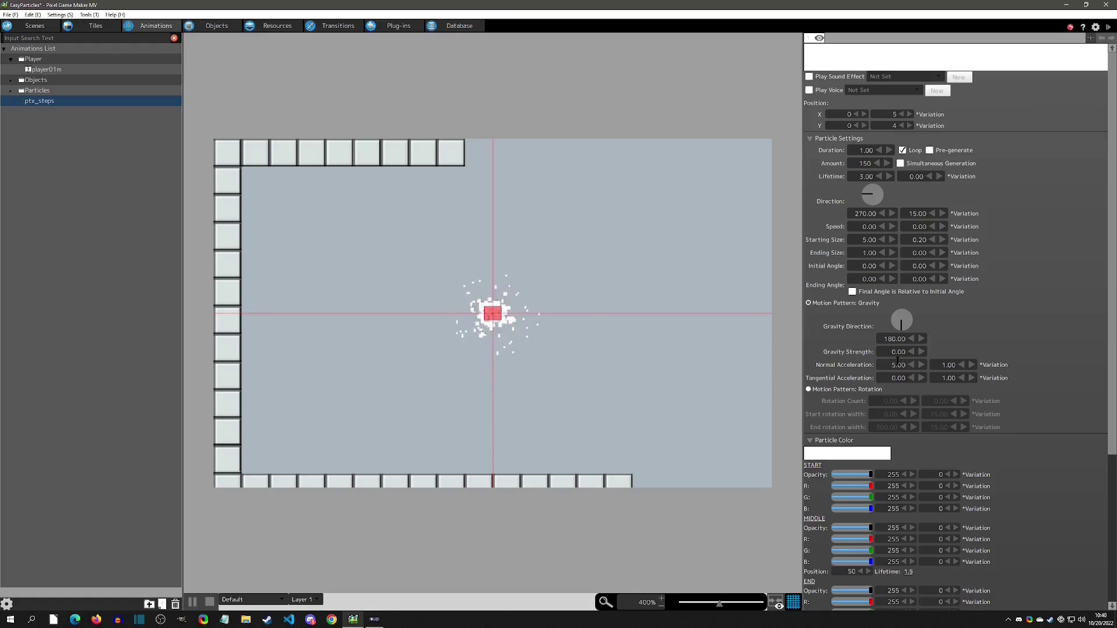
Step: Set Normal Acceleration and its variation both to 0.00
{"action": "double_click", "coordinate": [894, 365]}
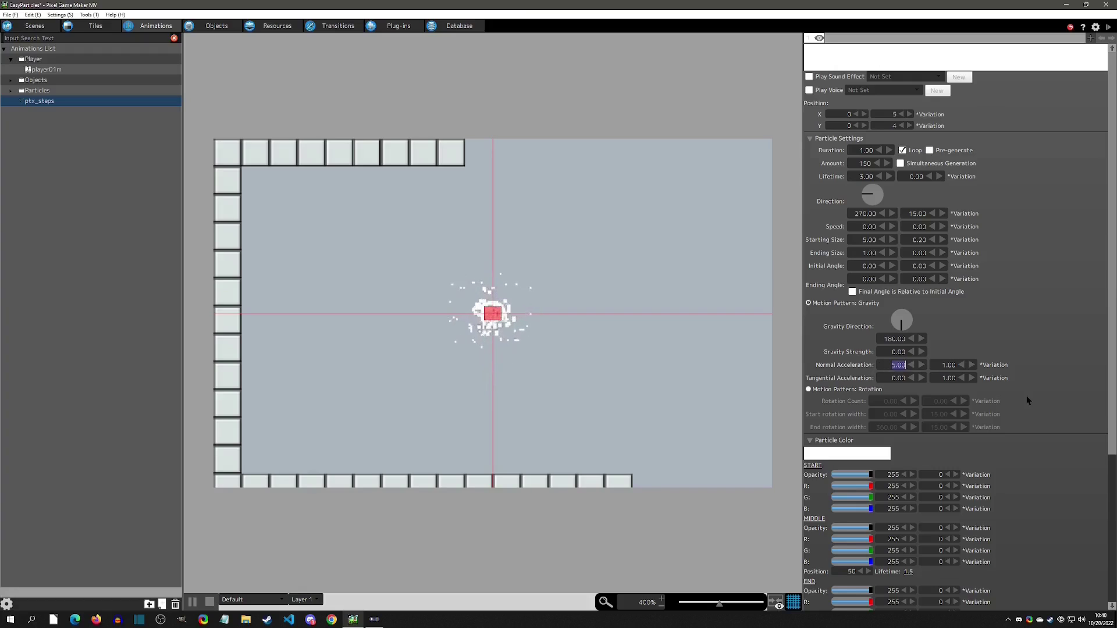
{"action": "type", "text": "0"}
{"action": "key", "text": "Tab"}
{"action": "type", "text": "0"}
{"action": "key", "text": "Return"}
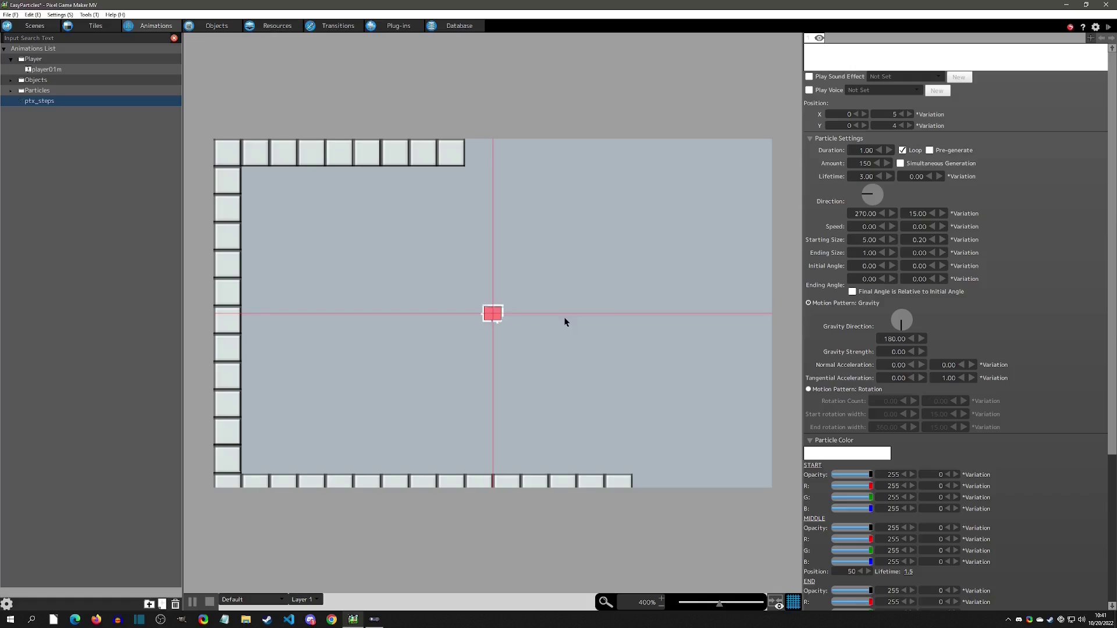
{"action": "left_click", "coordinate": [830, 391]}
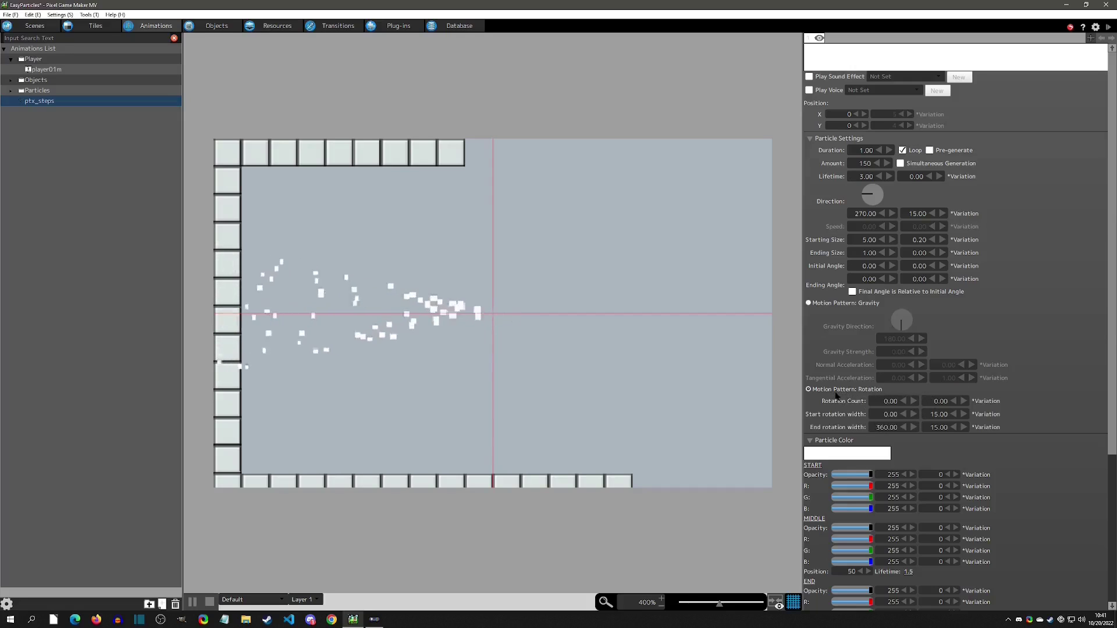
{"action": "left_click", "coordinate": [878, 402]}
{"action": "type", "text": "3"}
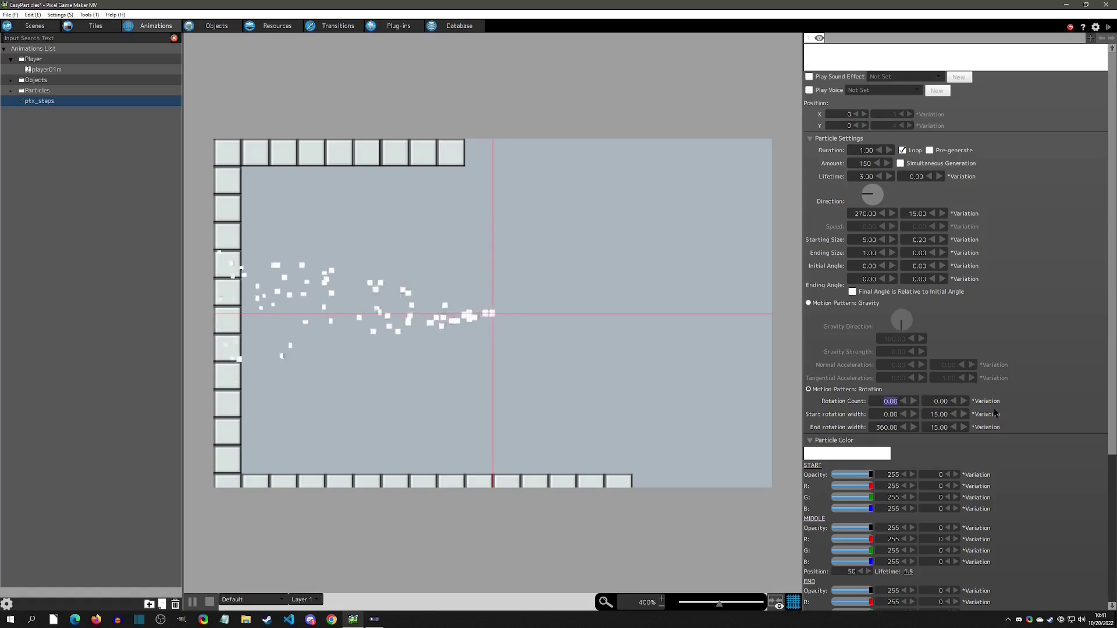
{"action": "type", "text": "20"}
{"action": "key", "text": "Return"}
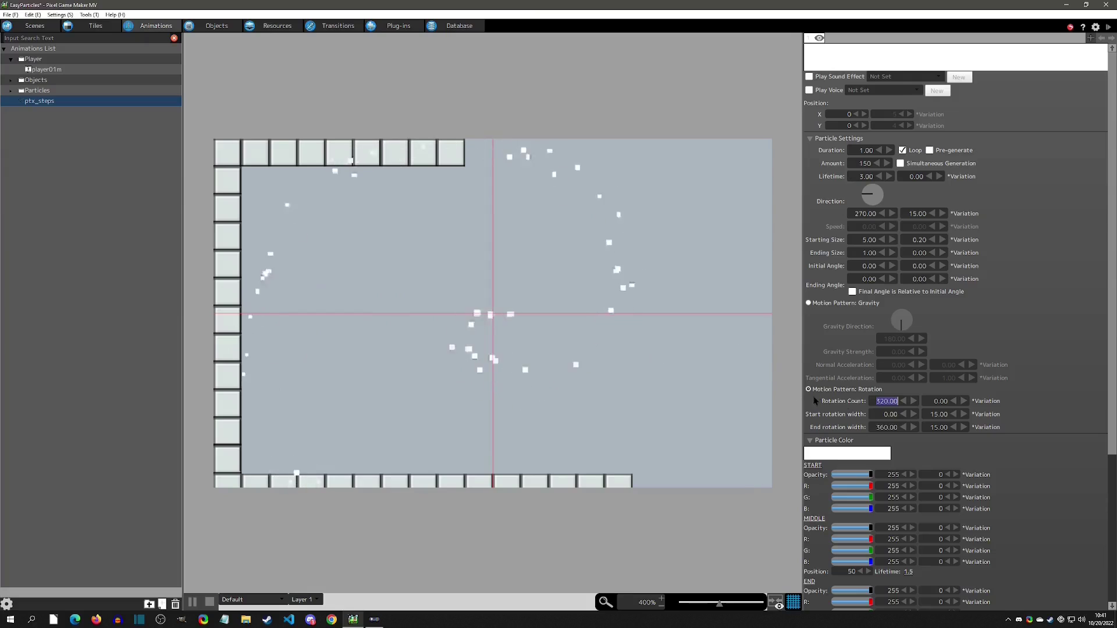
{"action": "type", "text": "90"}
{"action": "key", "text": "Return"}
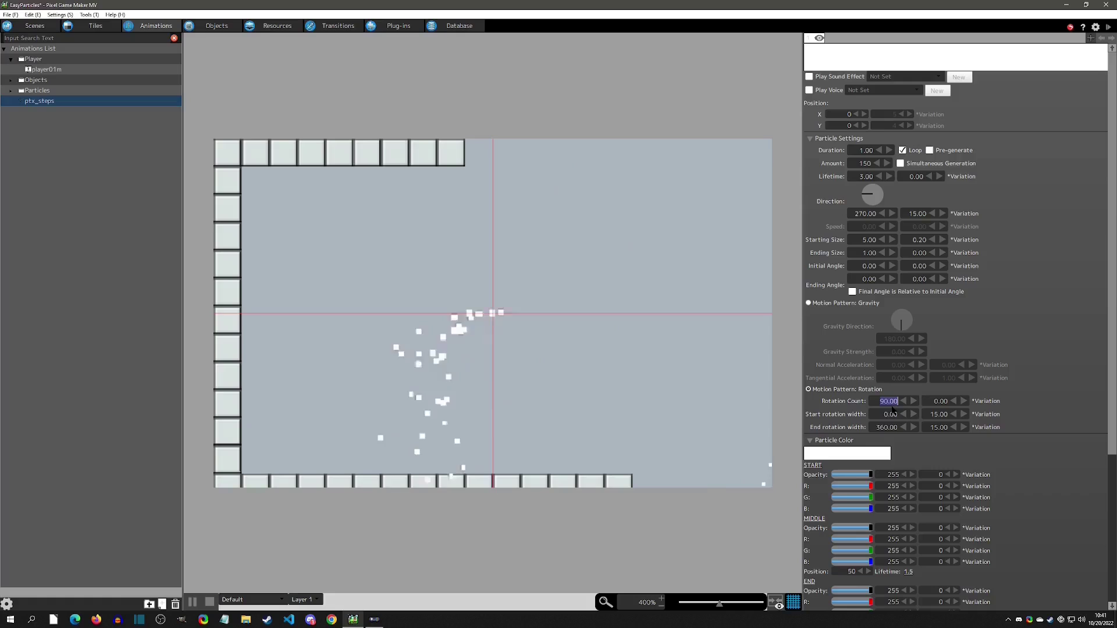
{"action": "type", "text": "360"}
{"action": "key", "text": "Return"}
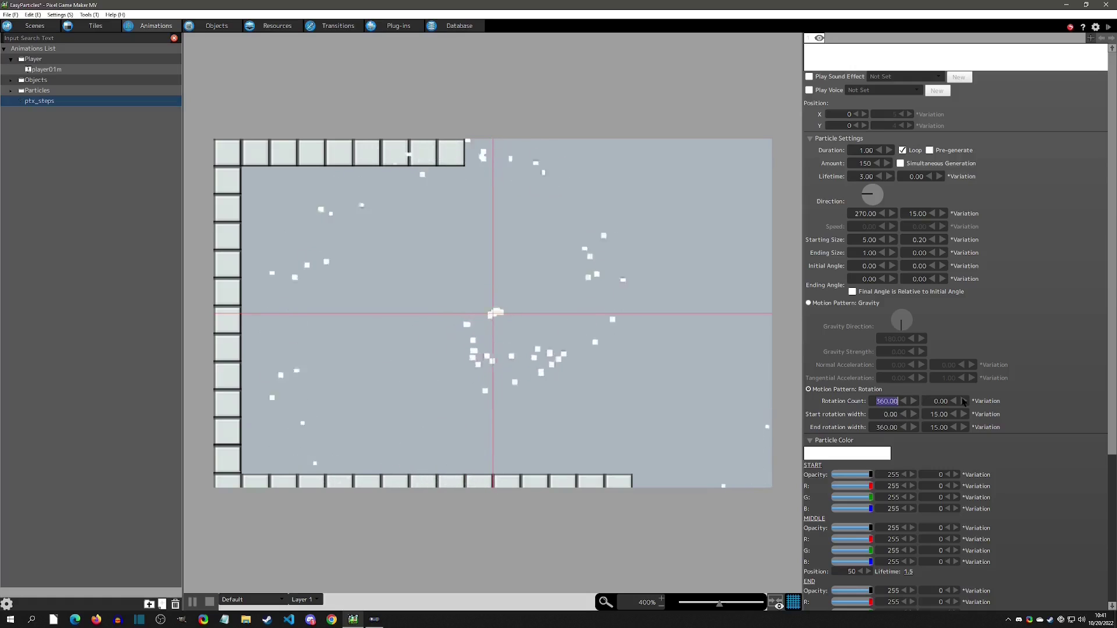
{"action": "type", "text": "480"}
{"action": "key", "text": "Return"}
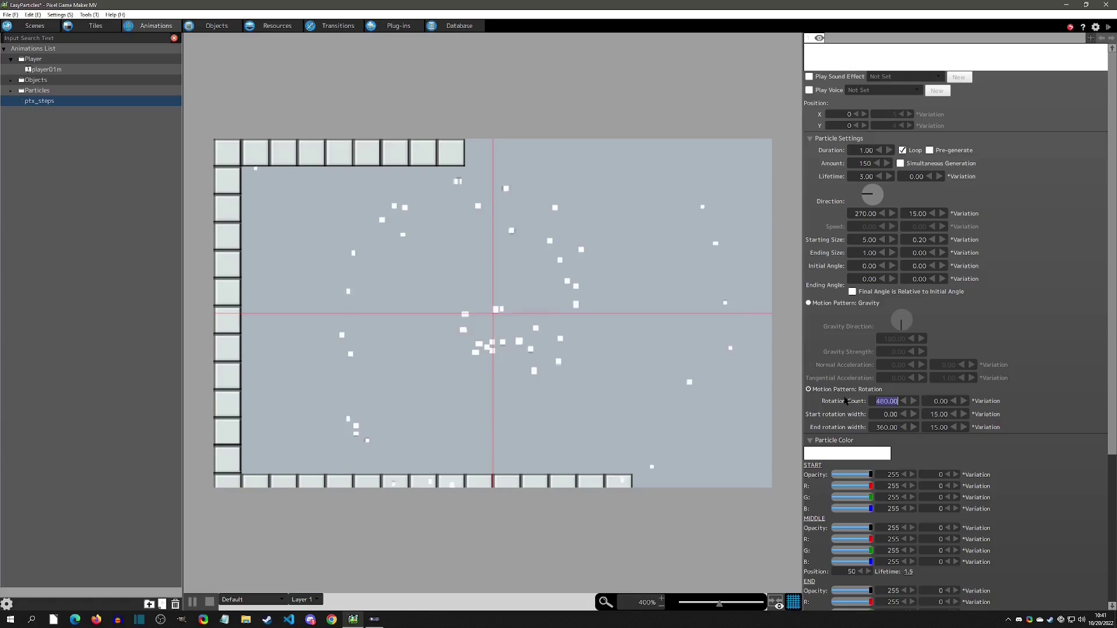
{"action": "left_click", "coordinate": [828, 304]}
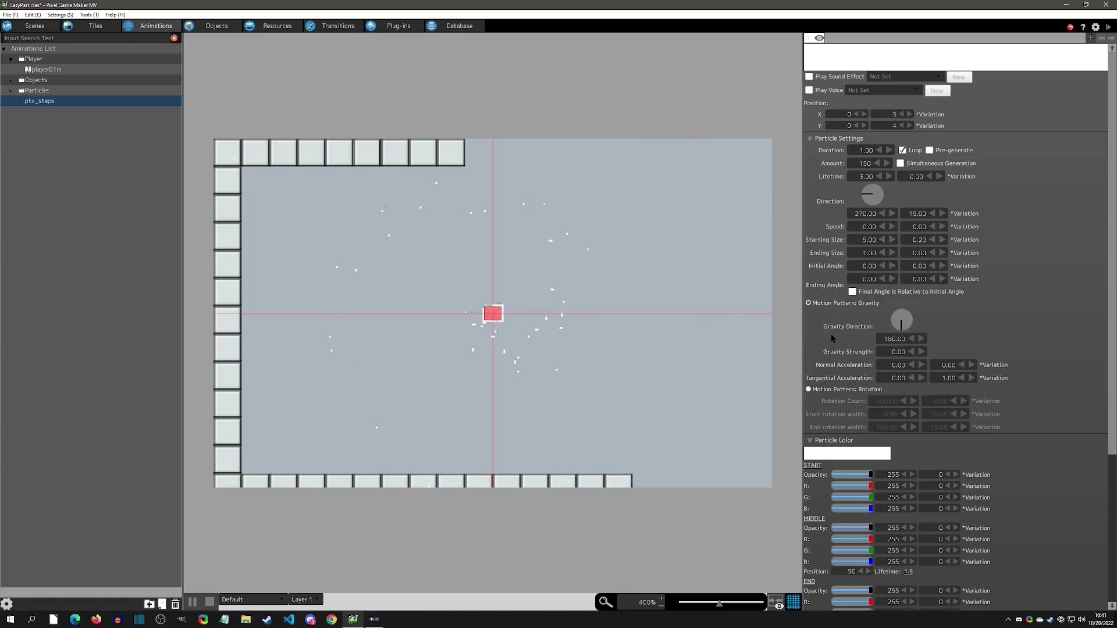
Step: Set the particle Lifetime to 1.00 and cut the Amount from 150 to 15
{"action": "scroll", "coordinate": [1067, 427], "scroll_direction": "down", "scroll_amount": 3}
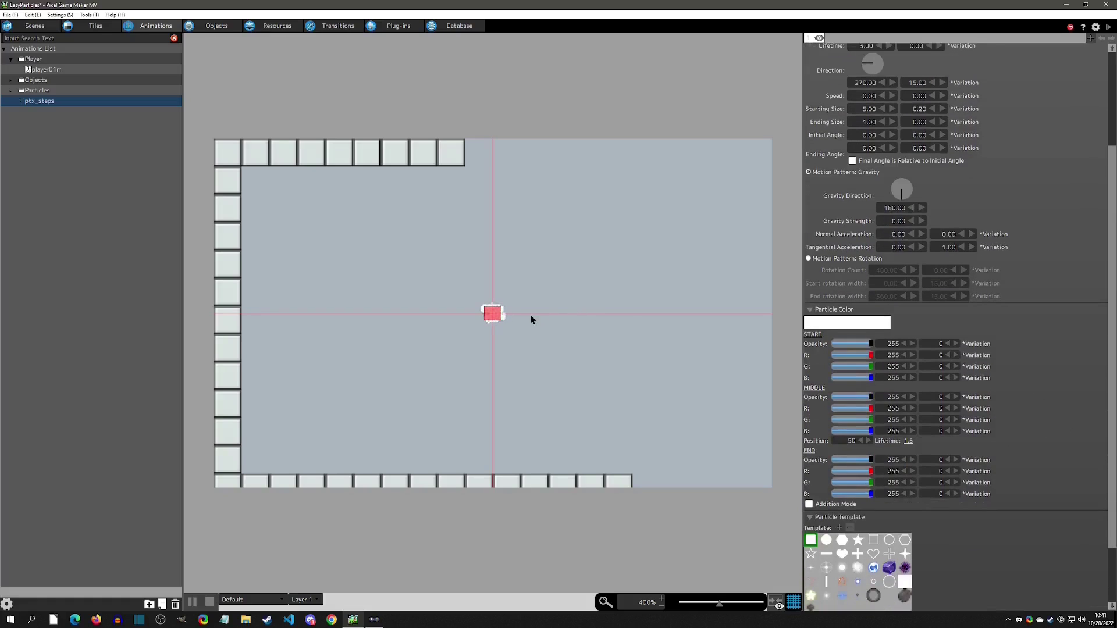
{"action": "scroll", "coordinate": [892, 162], "scroll_direction": "up", "scroll_amount": 1}
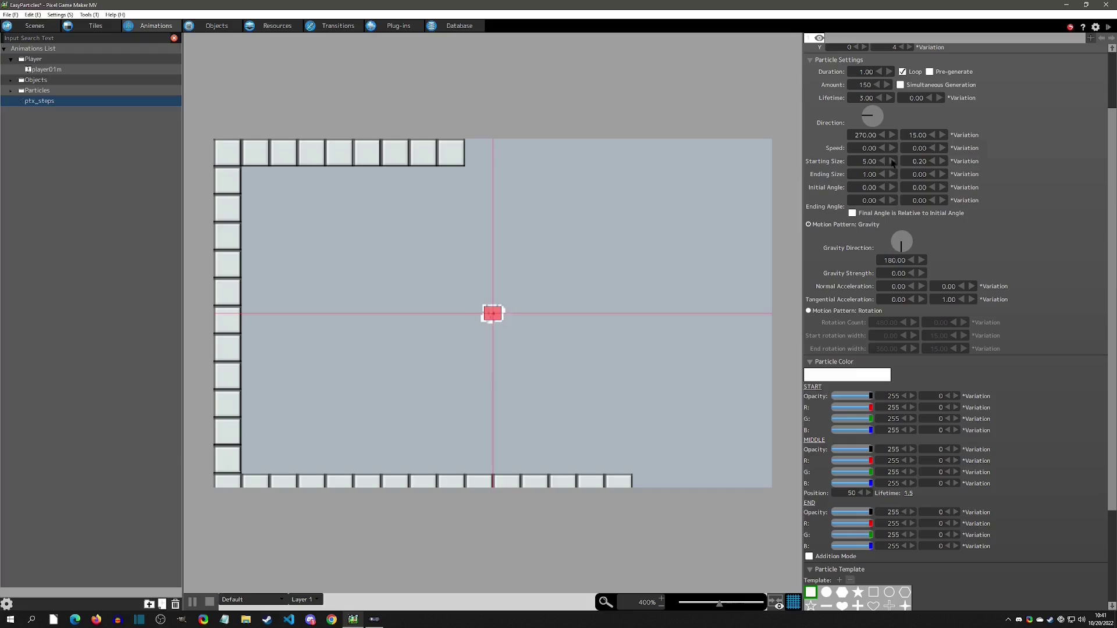
{"action": "left_click", "coordinate": [1007, 103]}
{"action": "type", "text": "15"}
{"action": "left_click", "coordinate": [1012, 201]}
{"action": "scroll", "coordinate": [1012, 340], "scroll_direction": "down", "scroll_amount": 3}
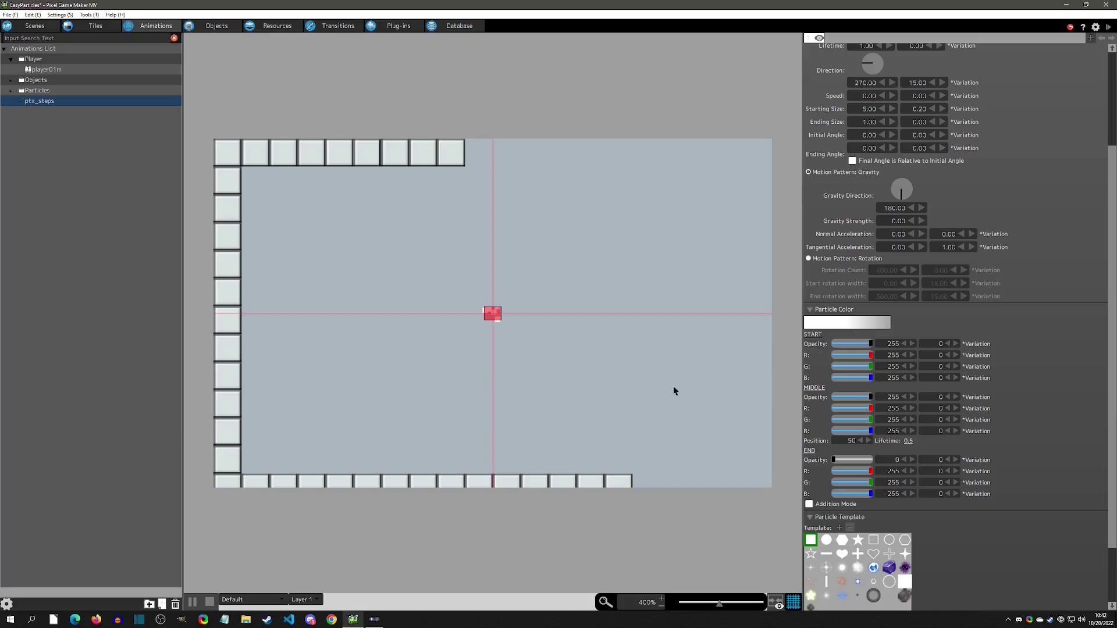
Step: Set the middle Particle Color position to 85, so the fade starts at 0.85 of lifetime
{"action": "scroll", "coordinate": [511, 306], "scroll_direction": "up", "scroll_amount": 2}
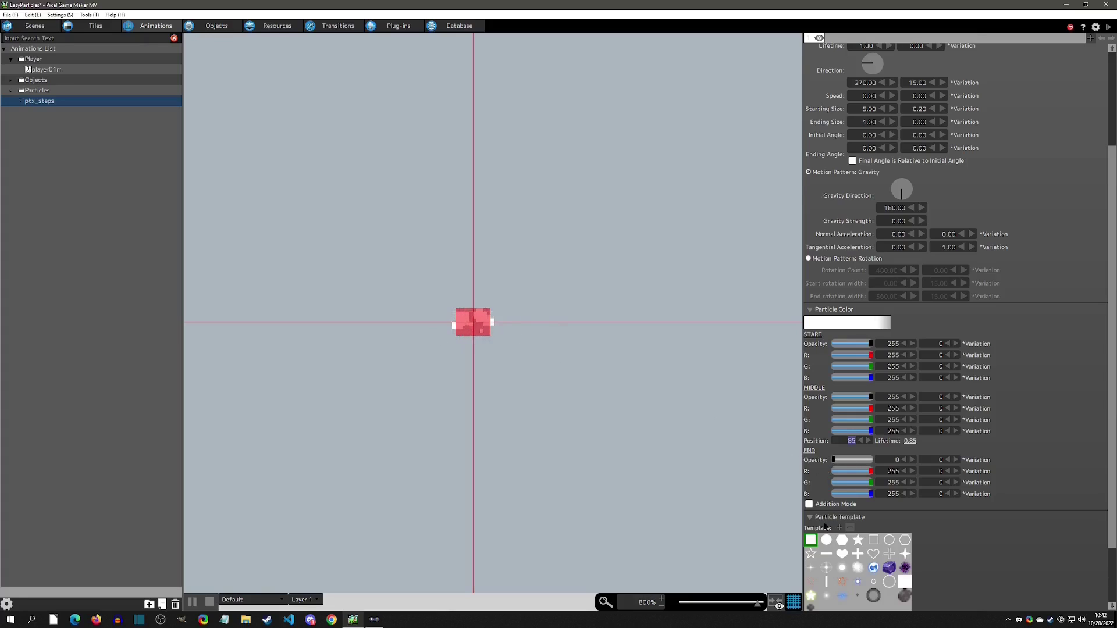
{"action": "left_click", "coordinate": [809, 504]}
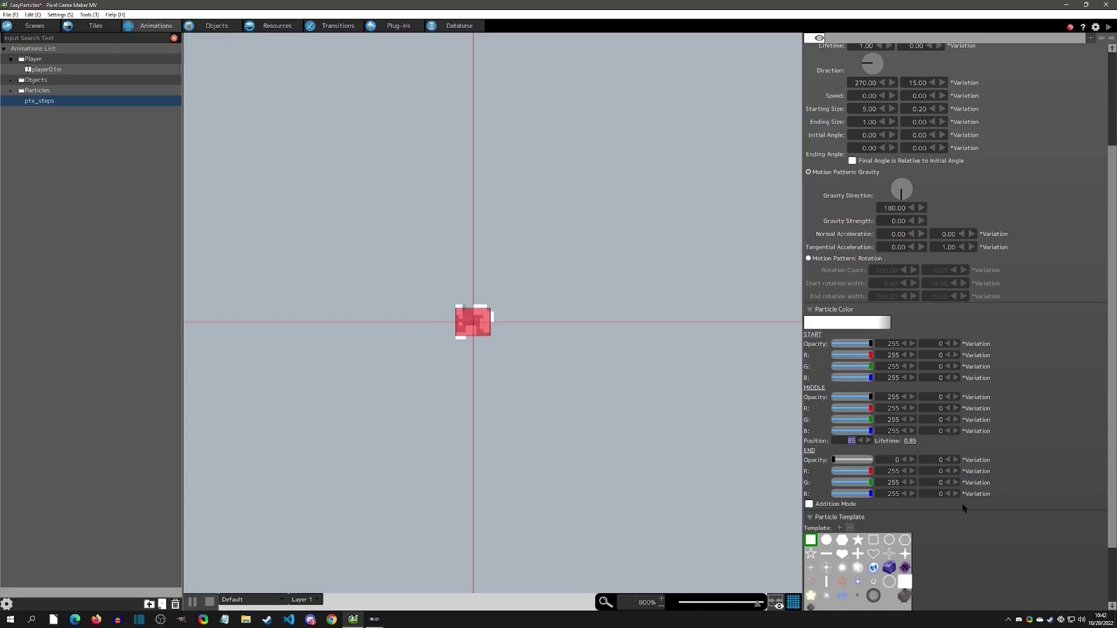
{"action": "scroll", "coordinate": [881, 404], "scroll_direction": "down", "scroll_amount": 2}
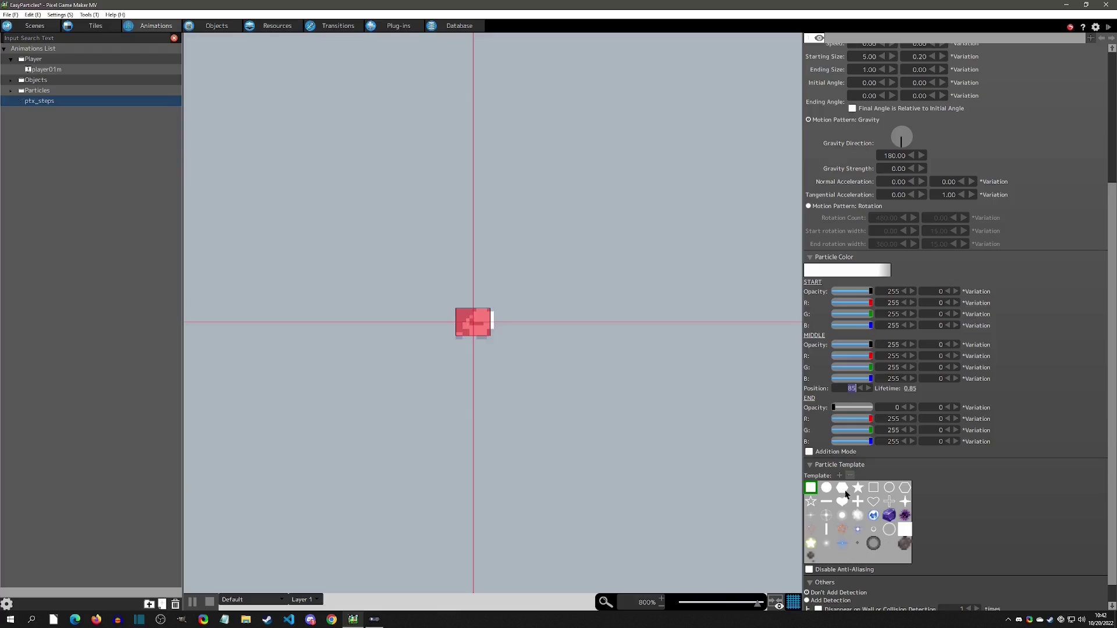
Step: Turn on Addition Mode while trying the purple cube, white-dot and other particle templates
{"action": "left_click", "coordinate": [890, 516]}
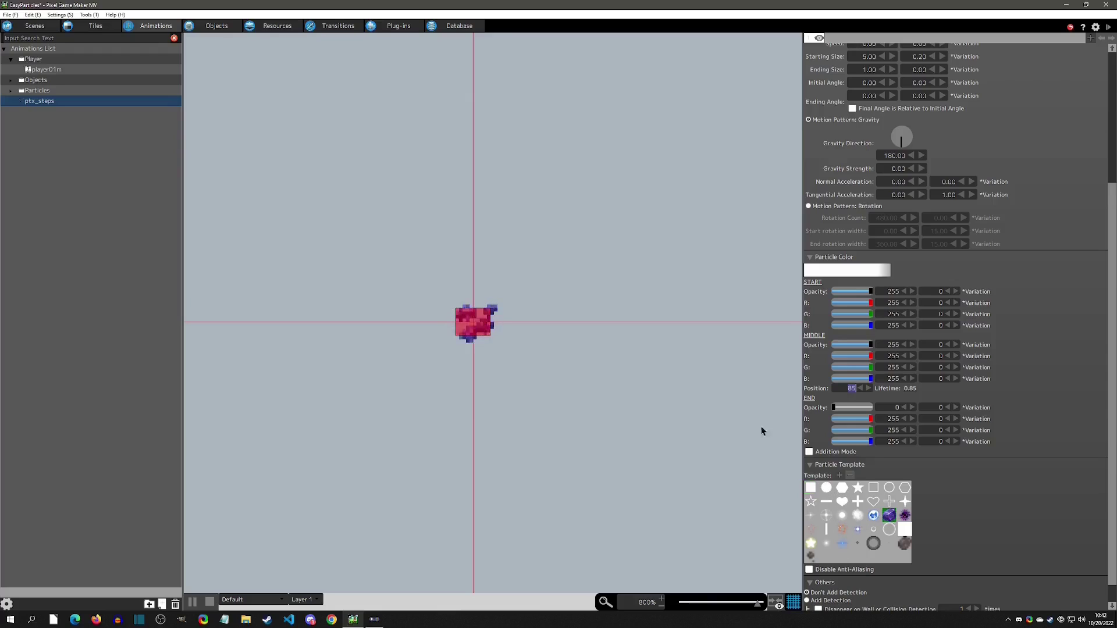
{"action": "left_click", "coordinate": [808, 451]}
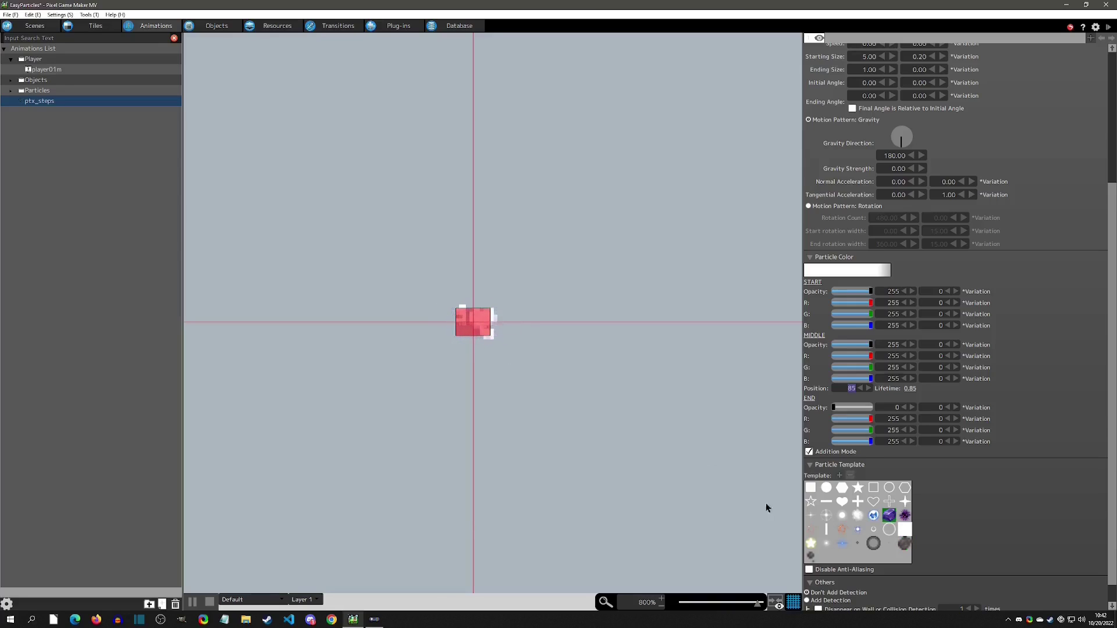
{"action": "left_click", "coordinate": [811, 558]}
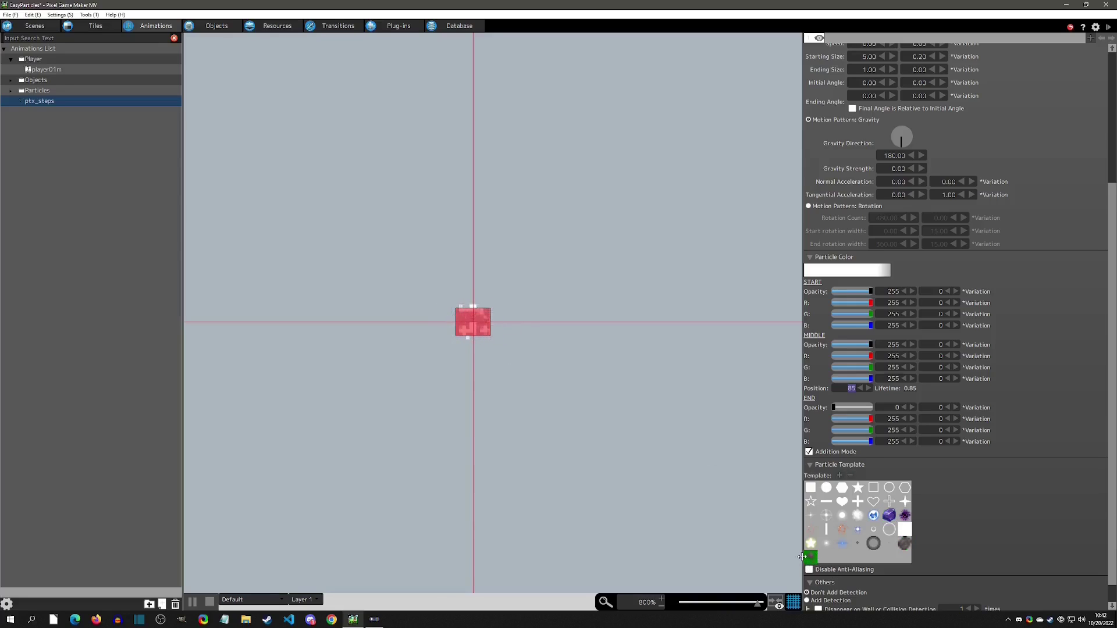
{"action": "left_click", "coordinate": [826, 543]}
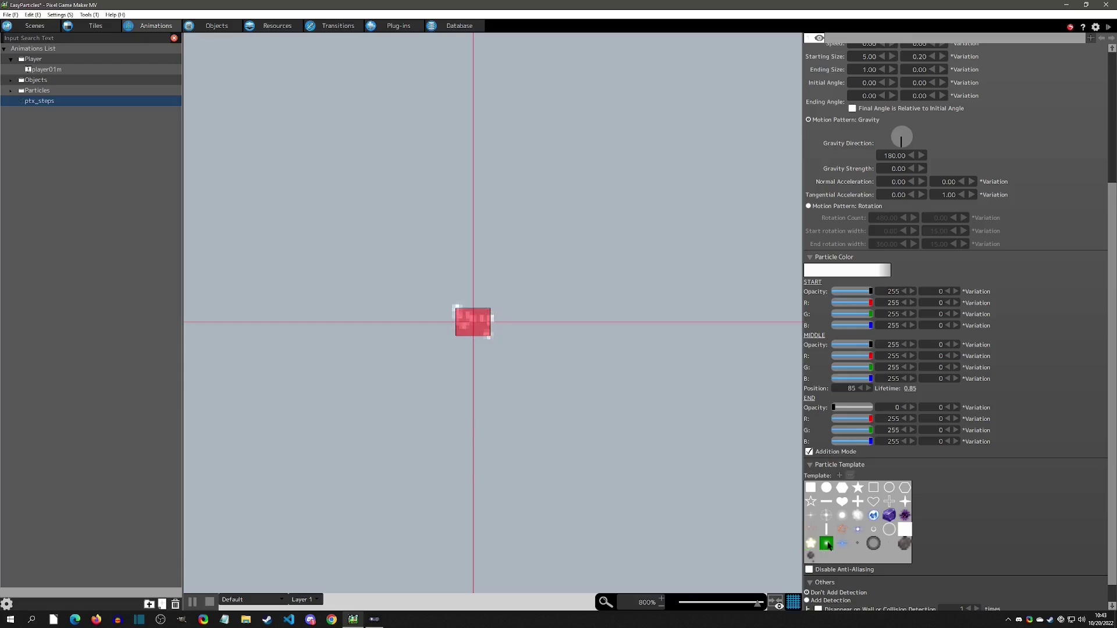
{"action": "left_click", "coordinate": [889, 515]}
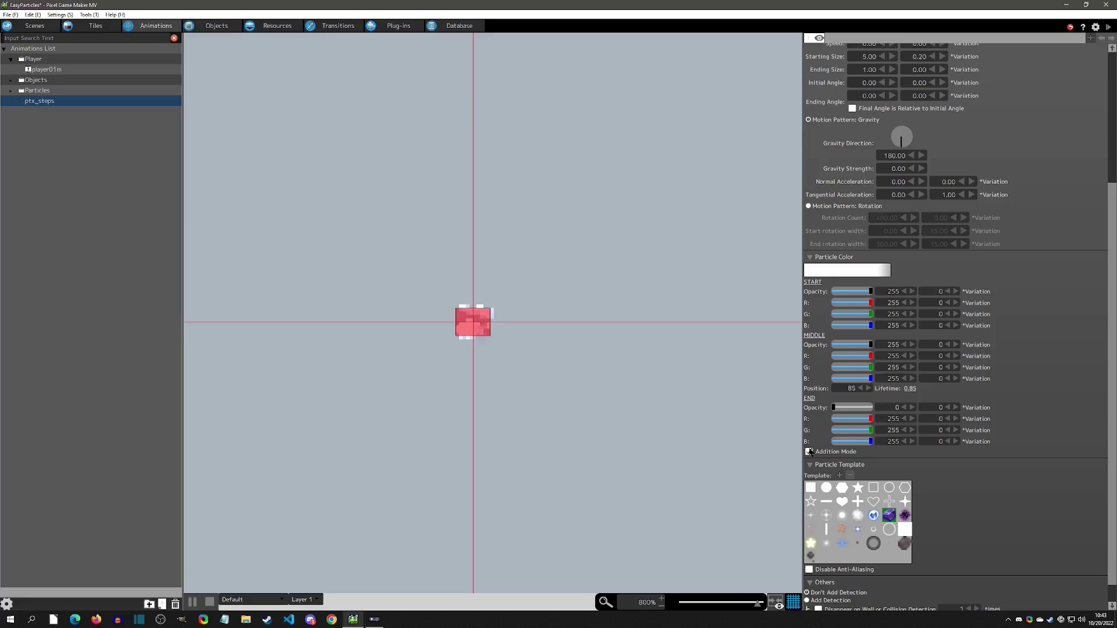
{"action": "scroll", "coordinate": [1080, 507], "scroll_direction": "down", "scroll_amount": 1}
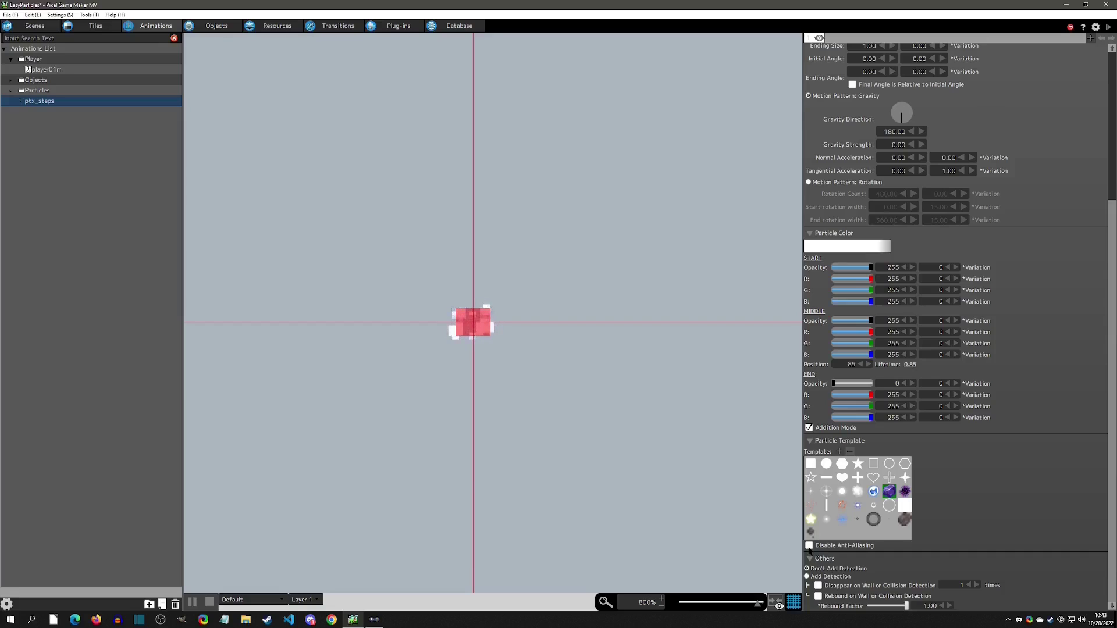
{"action": "scroll", "coordinate": [1002, 460], "scroll_direction": "up", "scroll_amount": 5}
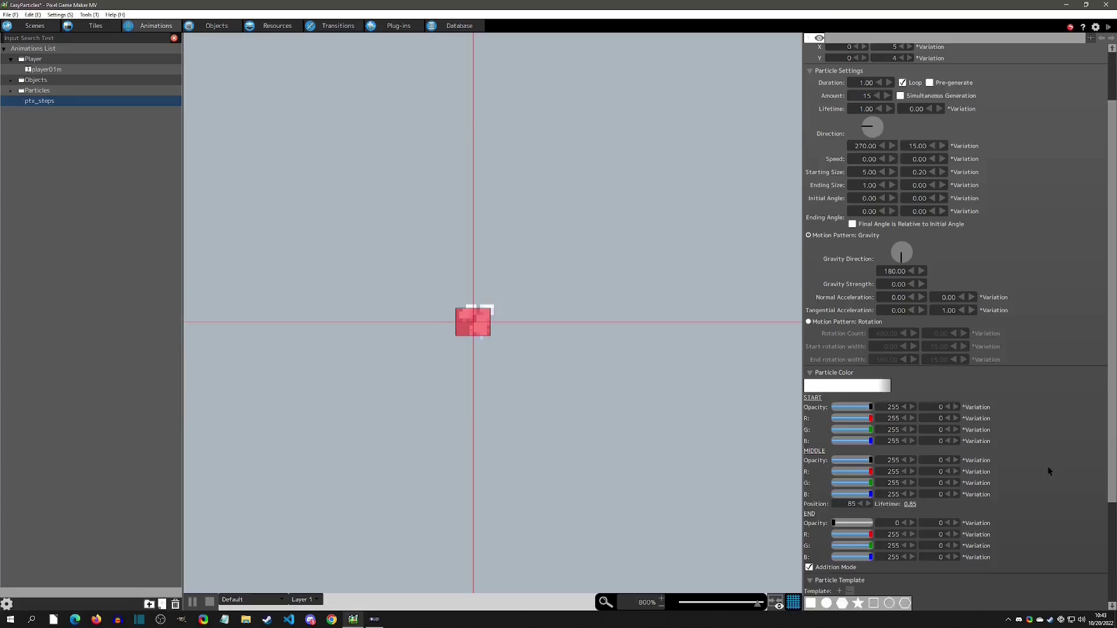